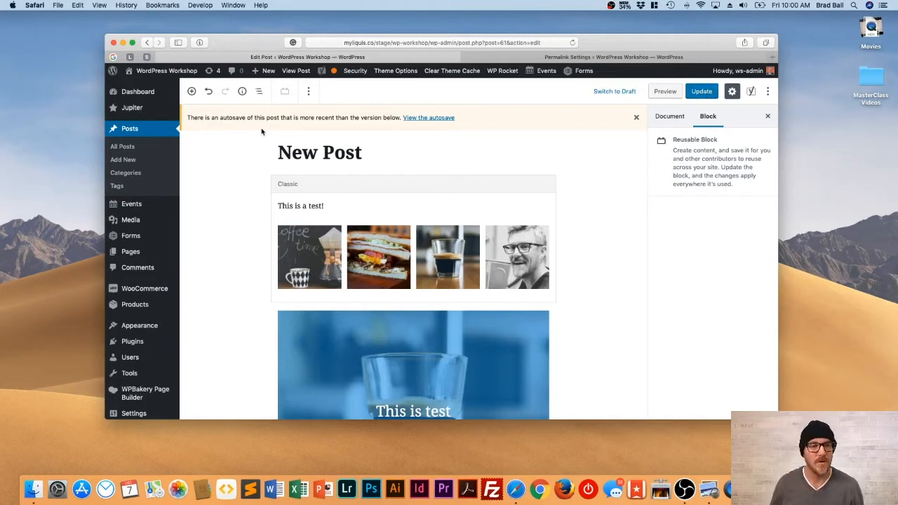
Open the "New test" page from the list of all pages in the block editor and look through its content
{"action": "mouse_move", "coordinate": [140, 253]}
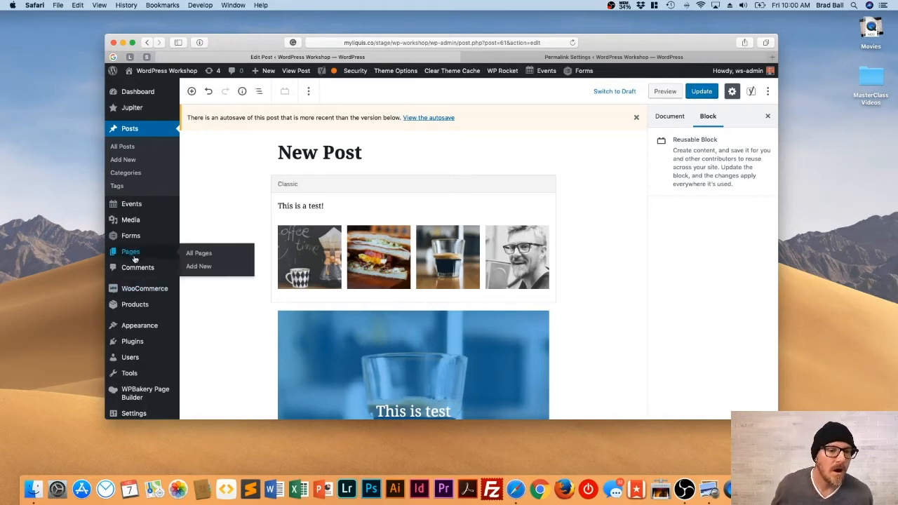
{"action": "left_click", "coordinate": [207, 254]}
{"action": "left_click", "coordinate": [519, 171]}
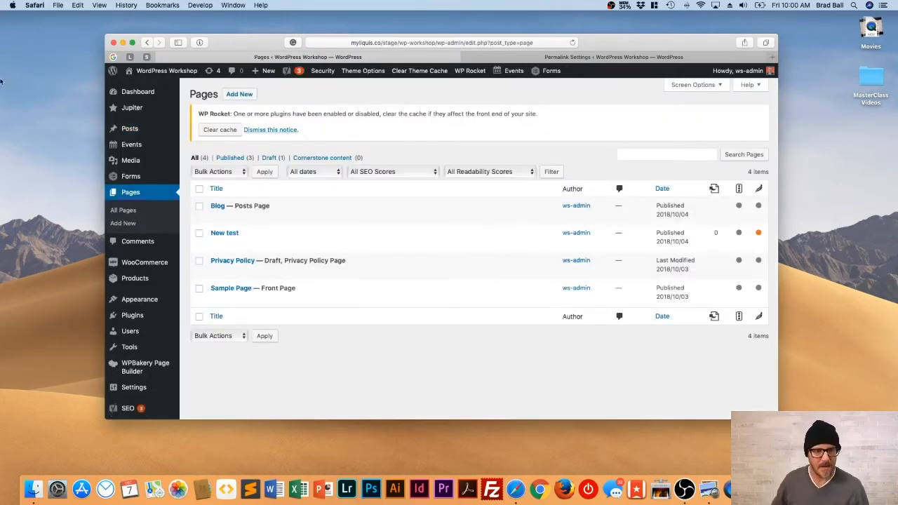
{"action": "left_click", "coordinate": [215, 244]}
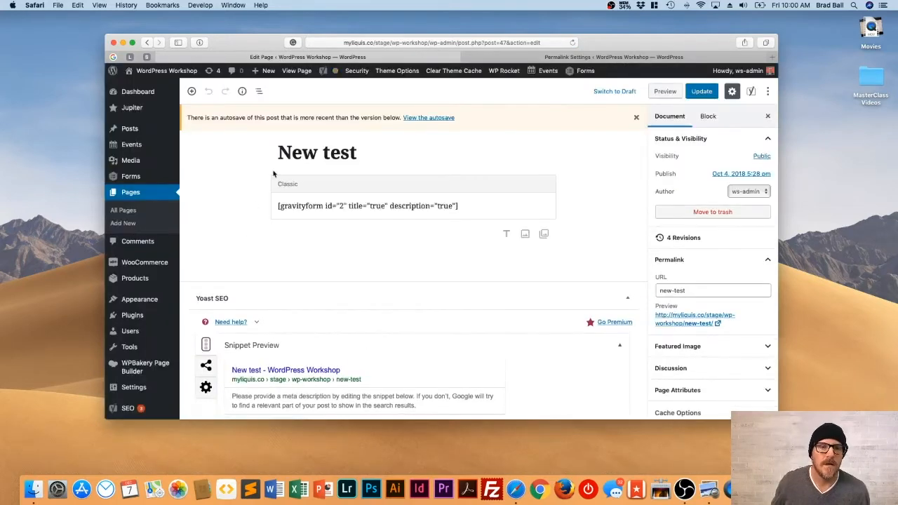
{"action": "scroll", "coordinate": [357, 192], "scroll_direction": "down", "scroll_amount": 5}
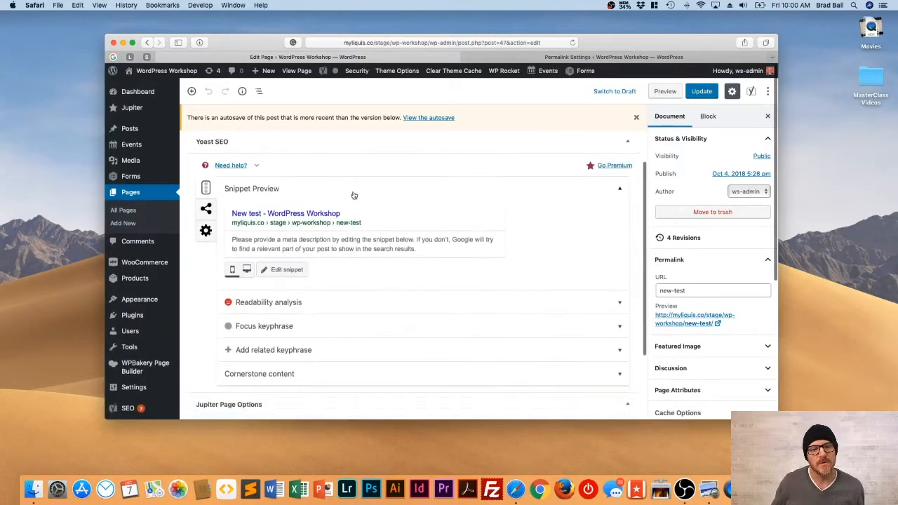
{"action": "scroll", "coordinate": [354, 195], "scroll_direction": "up", "scroll_amount": 5}
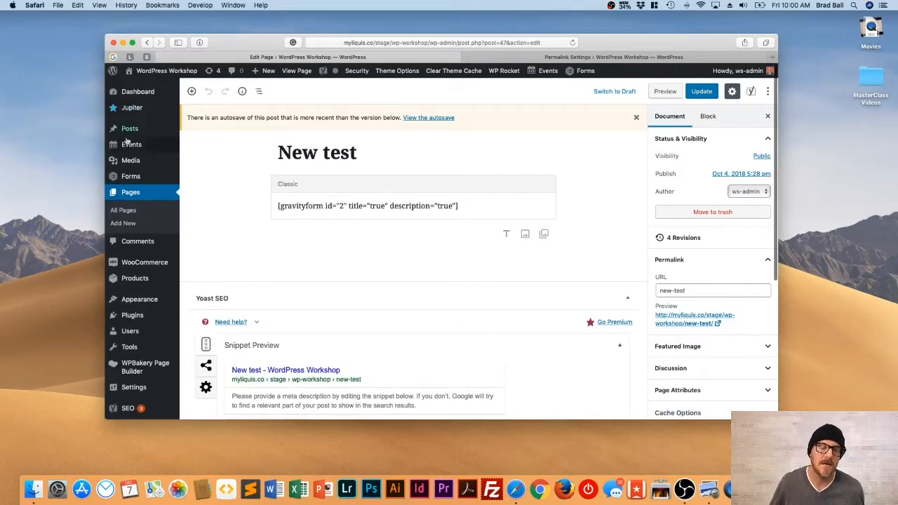
Open the list of installed plugins and look through it for the Classic Editor plugin
{"action": "mouse_move", "coordinate": [142, 318]}
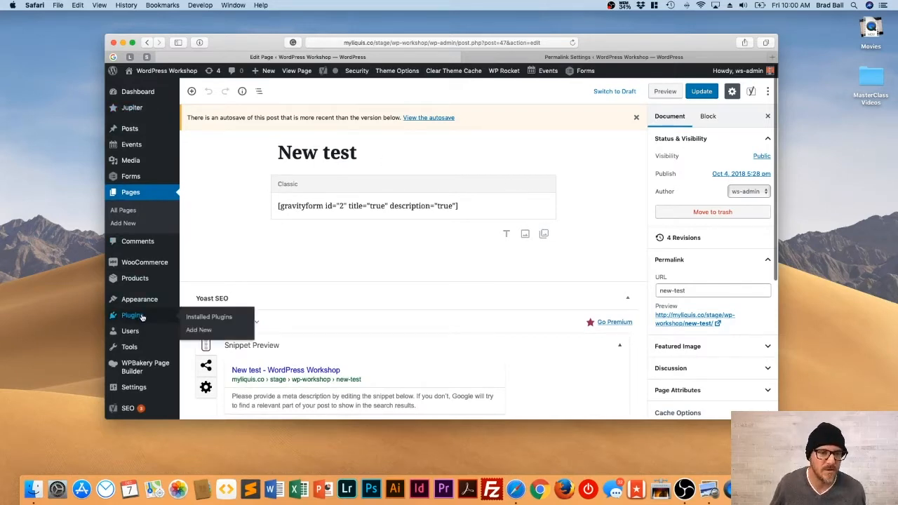
{"action": "left_click", "coordinate": [200, 317]}
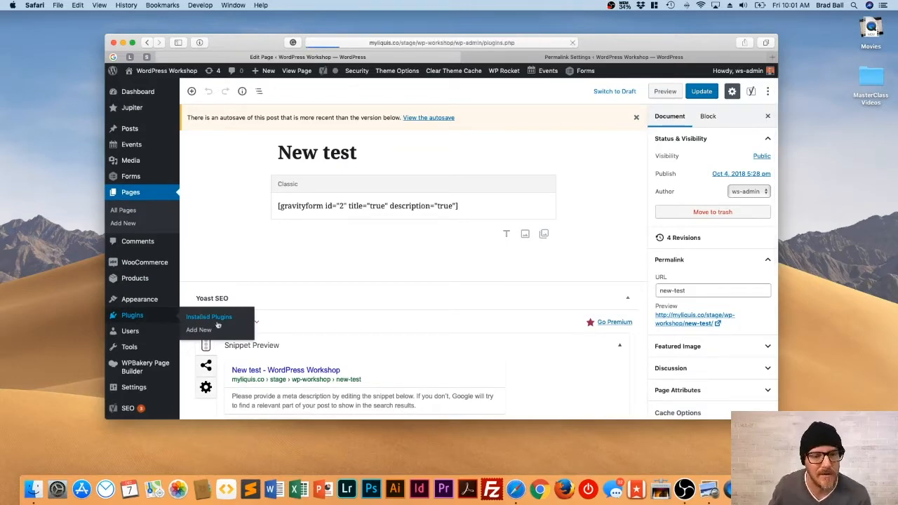
{"action": "scroll", "coordinate": [297, 256], "scroll_direction": "down", "scroll_amount": 5}
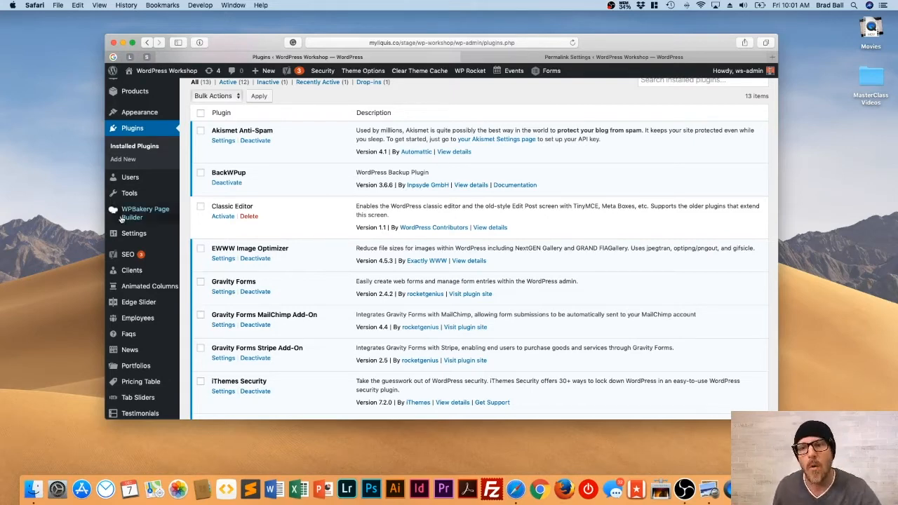
{"action": "scroll", "coordinate": [641, 254], "scroll_direction": "up", "scroll_amount": 5}
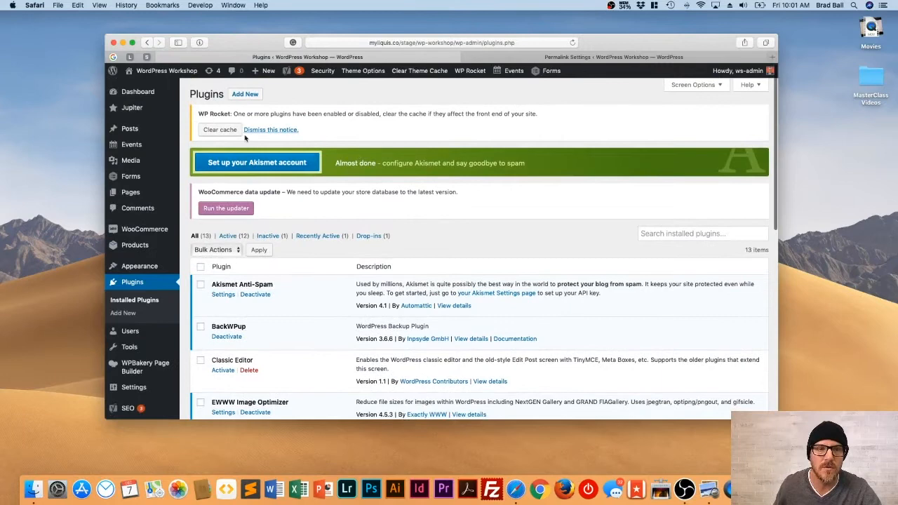
Search the plugins available to add for "classic"
{"action": "left_click", "coordinate": [245, 94]}
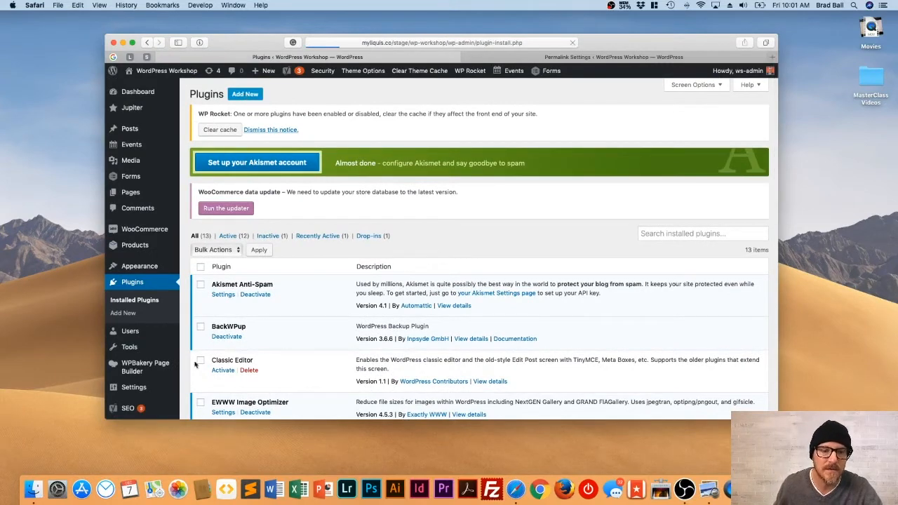
{"action": "left_click", "coordinate": [663, 165]}
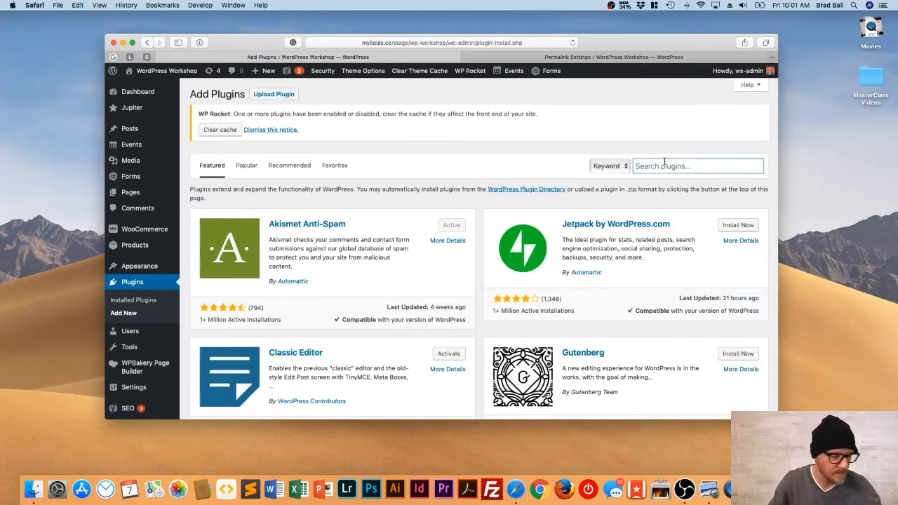
{"action": "type", "text": "classic"}
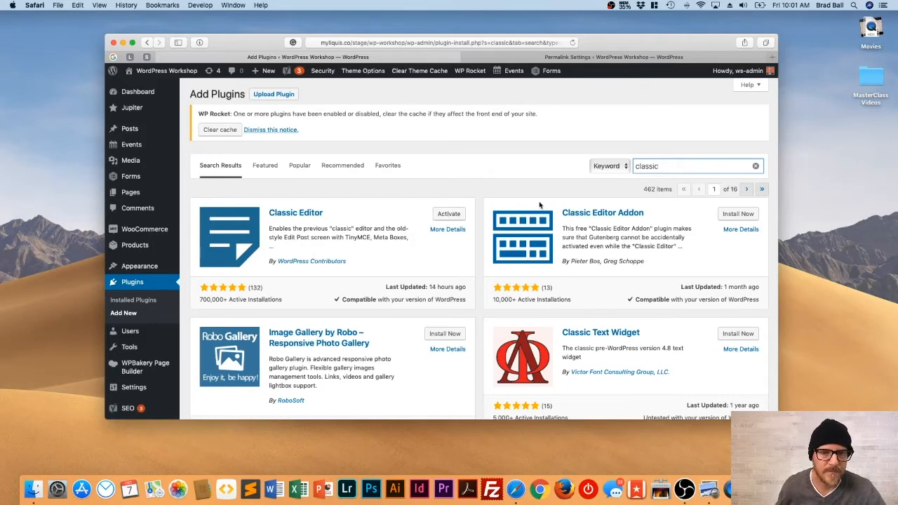
Return to the installed plugins and activate Classic Editor
{"action": "left_click", "coordinate": [129, 301]}
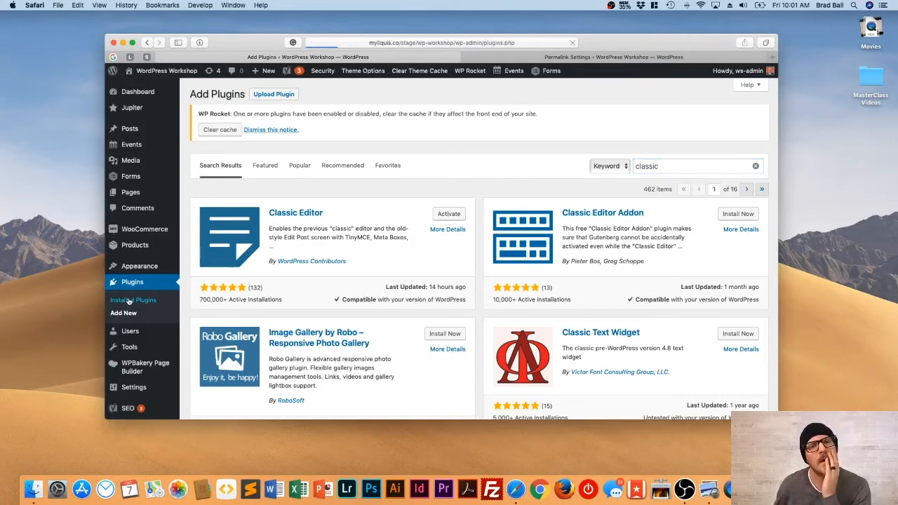
{"action": "scroll", "coordinate": [235, 314], "scroll_direction": "down", "scroll_amount": 3}
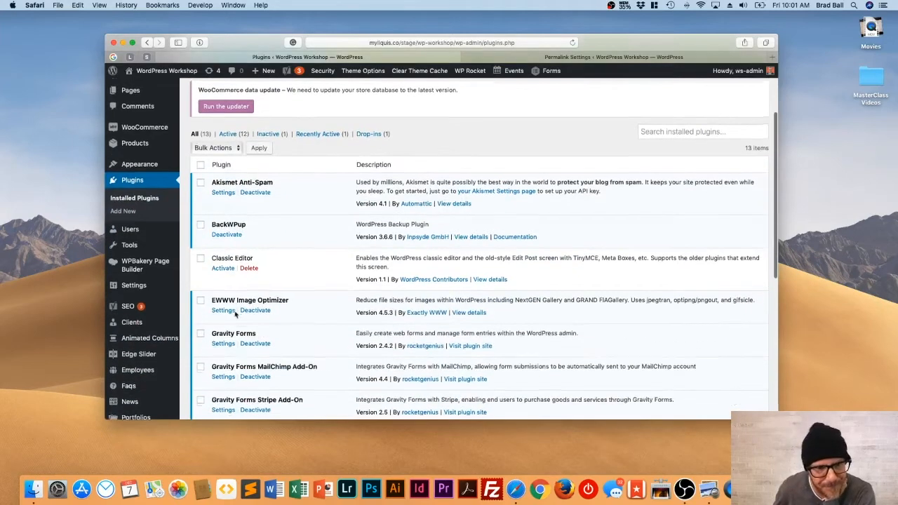
{"action": "left_click", "coordinate": [225, 268]}
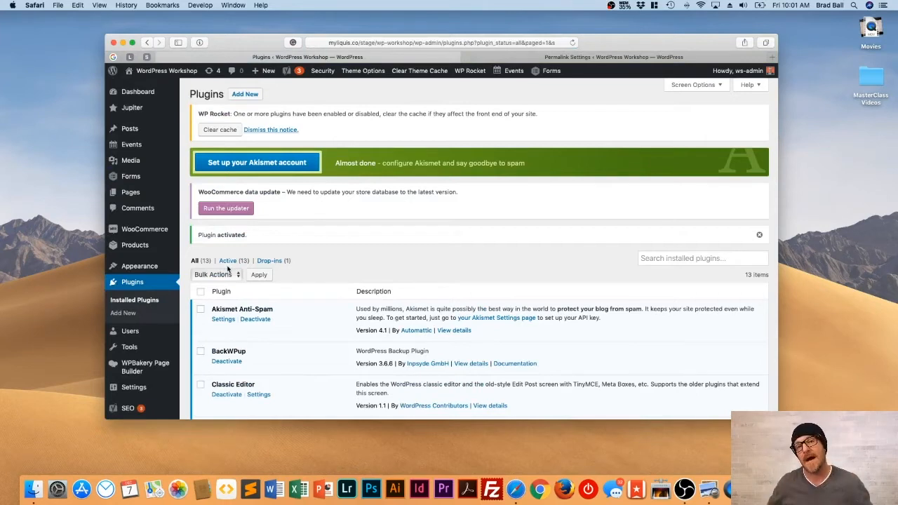
Open the "New test" page from the pages list with the Classic Editor
{"action": "left_click", "coordinate": [197, 195]}
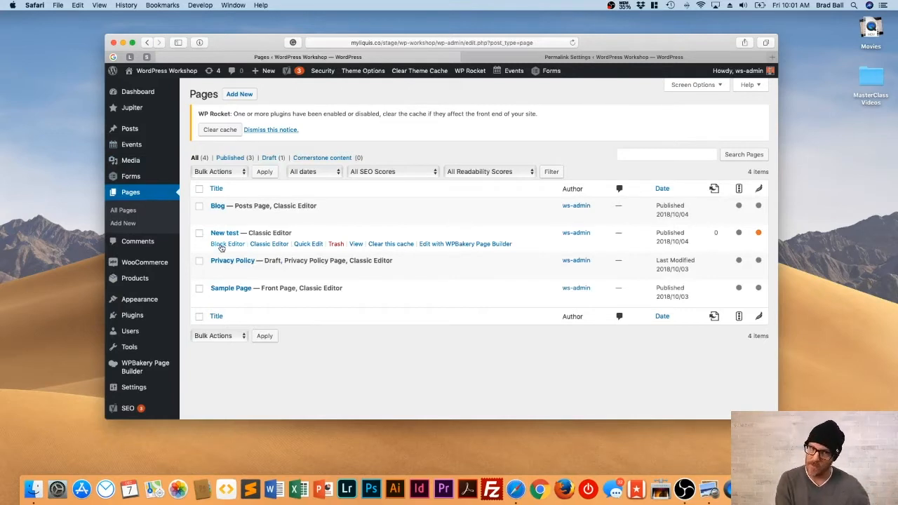
{"action": "left_click", "coordinate": [261, 244]}
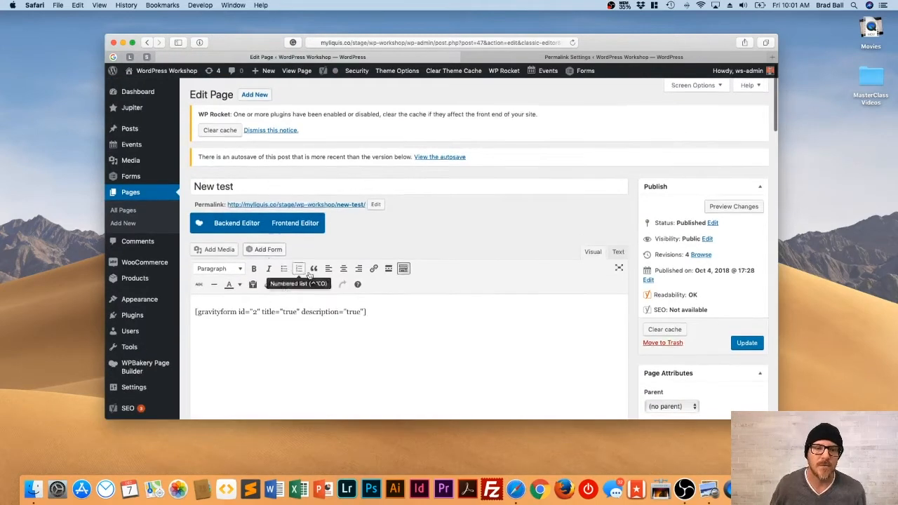
{"action": "scroll", "coordinate": [242, 225], "scroll_direction": "down", "scroll_amount": 1}
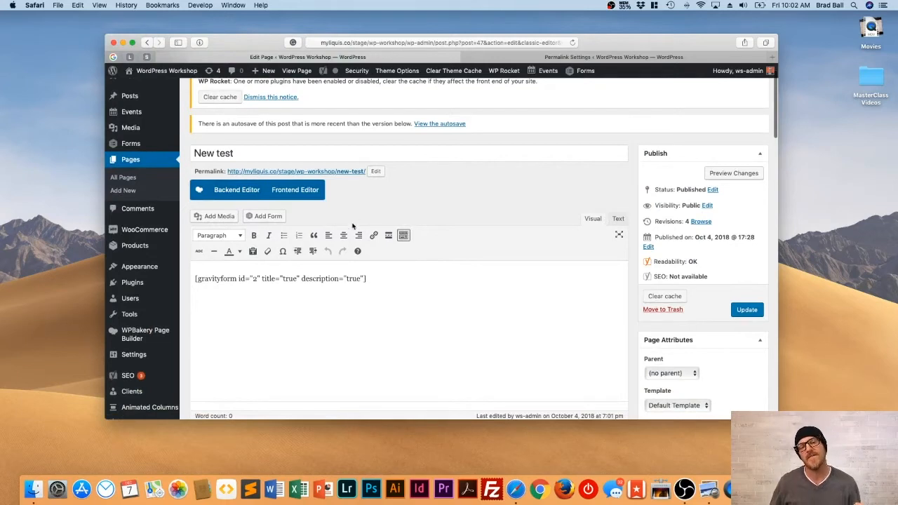
Switch the "New test" page to the WPBakery Backend Editor and look over its layout
{"action": "left_click", "coordinate": [231, 194]}
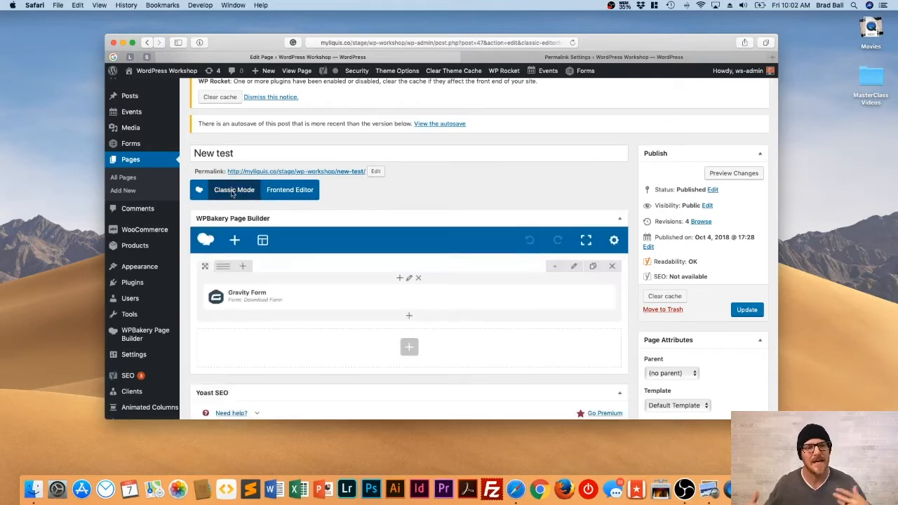
{"action": "scroll", "coordinate": [382, 286], "scroll_direction": "down", "scroll_amount": 5}
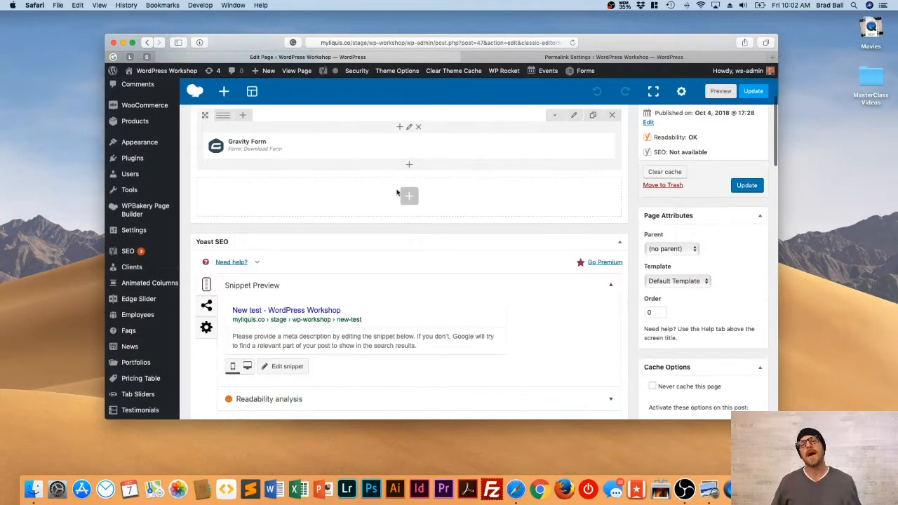
{"action": "scroll", "coordinate": [407, 194], "scroll_direction": "up", "scroll_amount": 3}
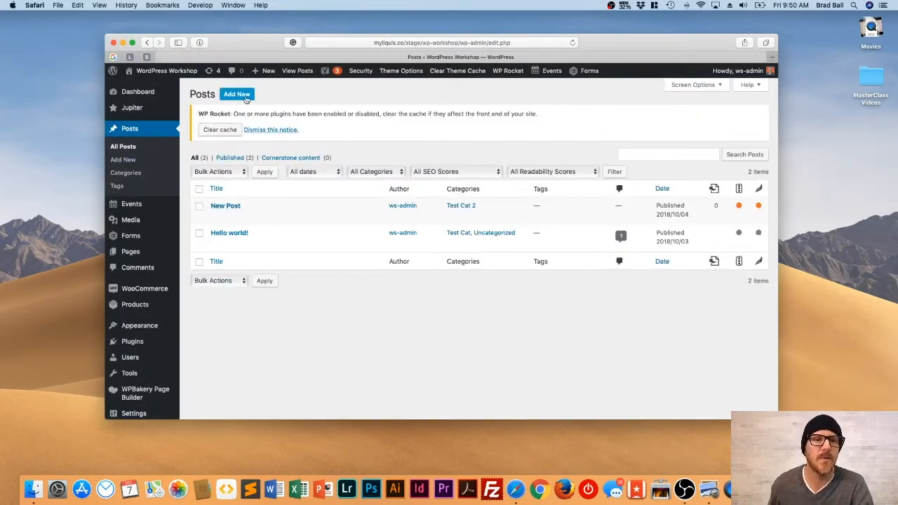
Add a new post and collapse its Yoast SEO, Jupiter Page Options, Jupiter Posts Options and Jupiter Widget Options sections
{"action": "left_click", "coordinate": [236, 94]}
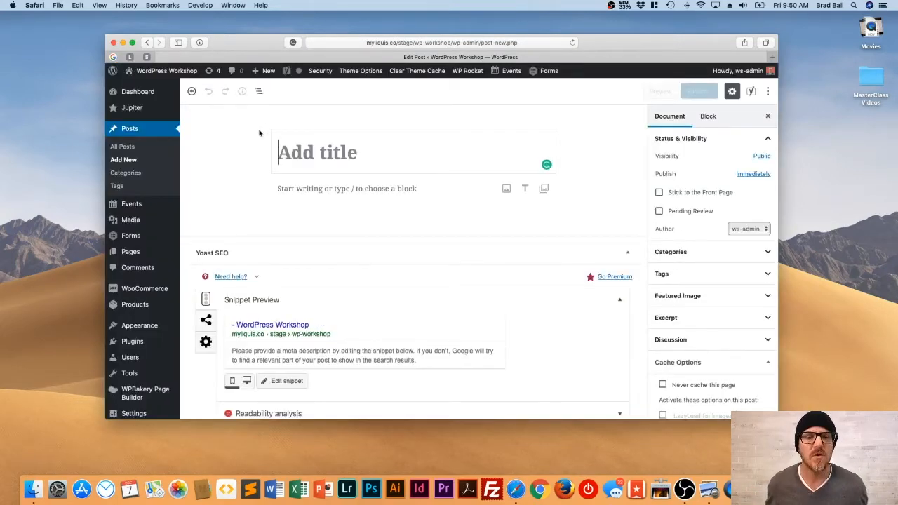
{"action": "left_click", "coordinate": [620, 254]}
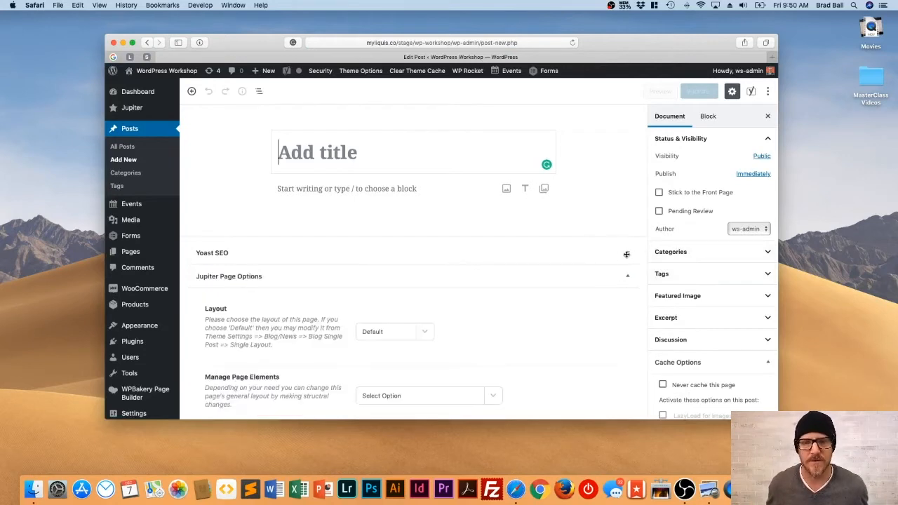
{"action": "left_click", "coordinate": [628, 278]}
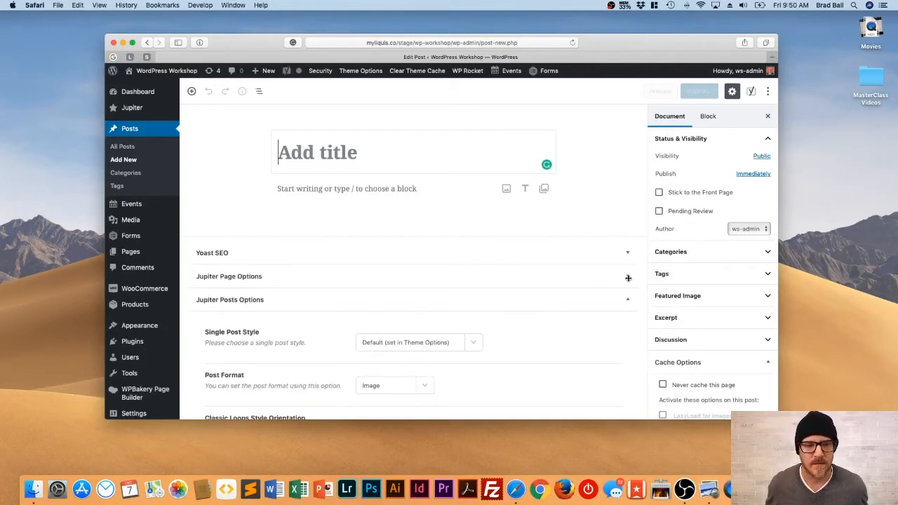
{"action": "left_click", "coordinate": [627, 301]}
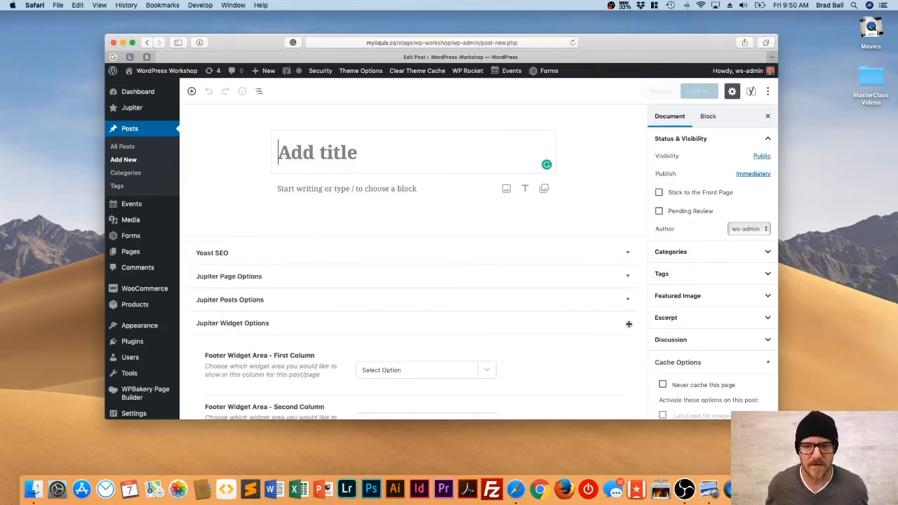
{"action": "left_click", "coordinate": [629, 324]}
{"action": "scroll", "coordinate": [486, 260], "scroll_direction": "up", "scroll_amount": 2}
{"action": "scroll", "coordinate": [485, 260], "scroll_direction": "down", "scroll_amount": 5}
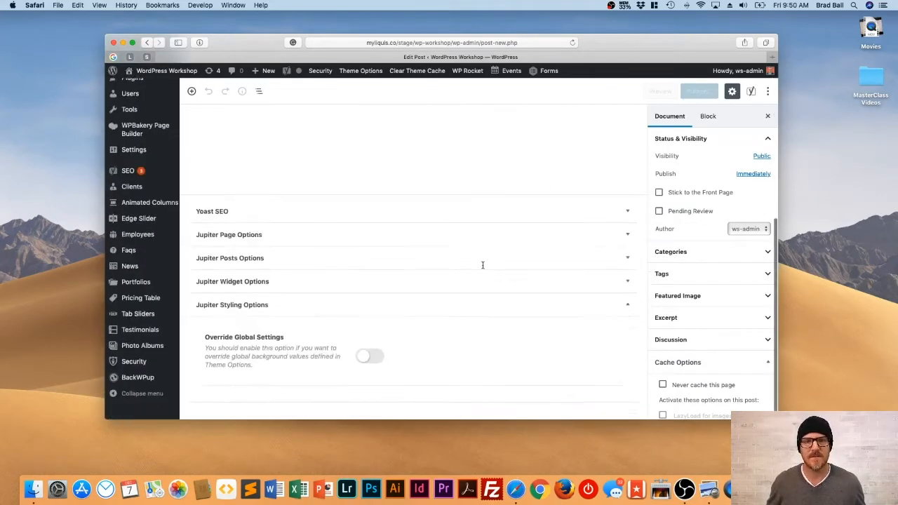
{"action": "scroll", "coordinate": [481, 262], "scroll_direction": "up", "scroll_amount": 5}
Title the new post "This is a test post" and start an empty paragraph block below it
{"action": "left_click", "coordinate": [355, 154]}
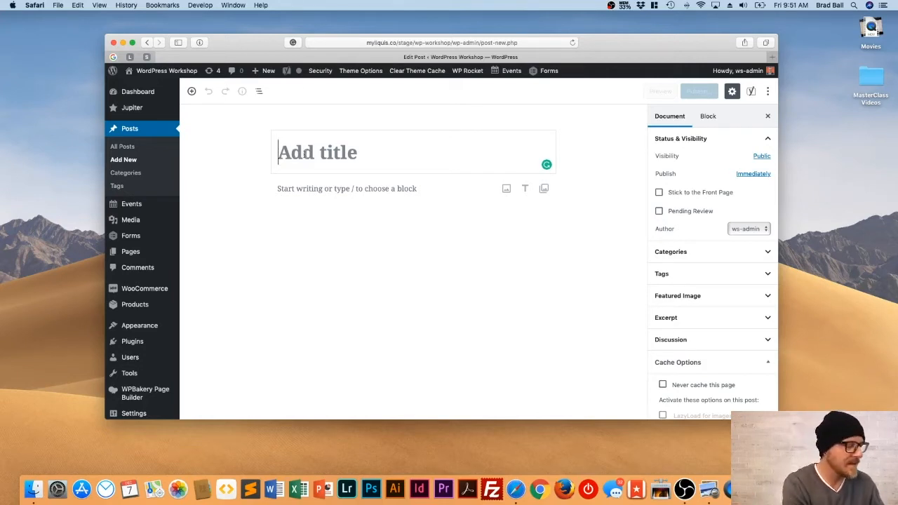
{"action": "type", "text": "This is "}
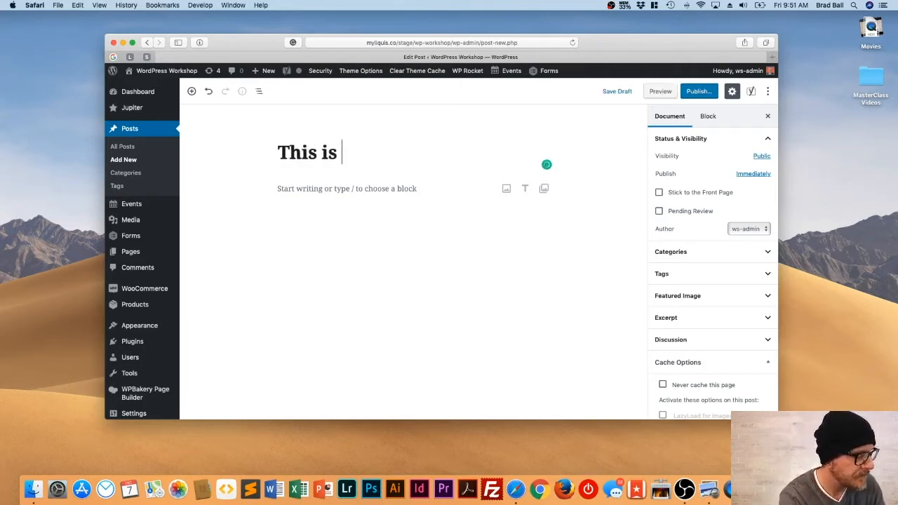
{"action": "type", "text": "a test post"}
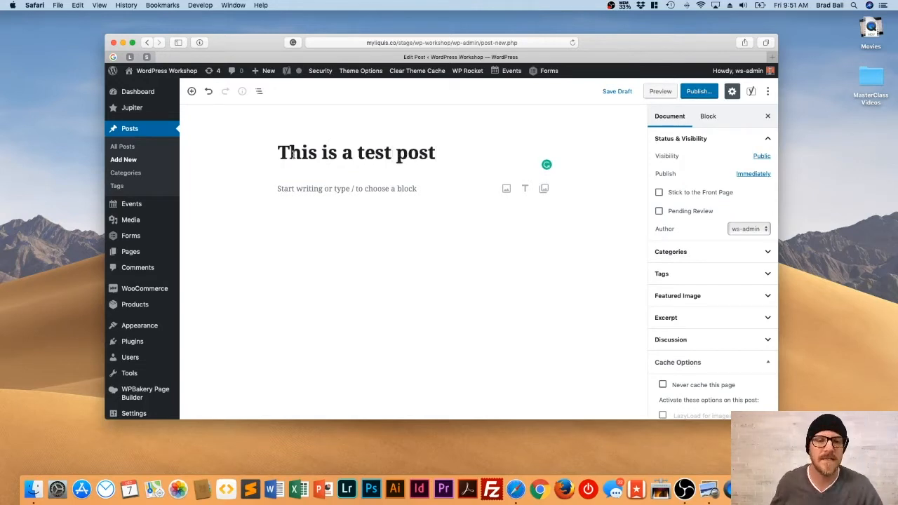
{"action": "left_click", "coordinate": [273, 215]}
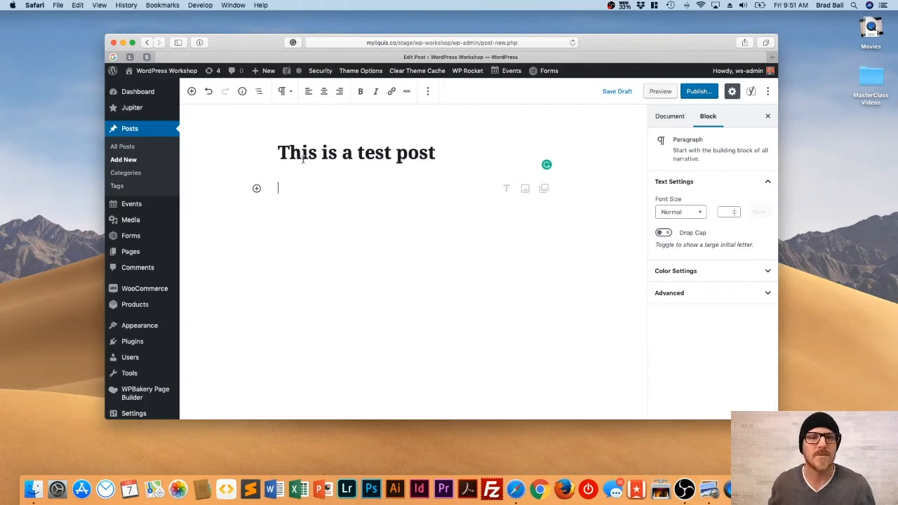
{"action": "left_click", "coordinate": [458, 148]}
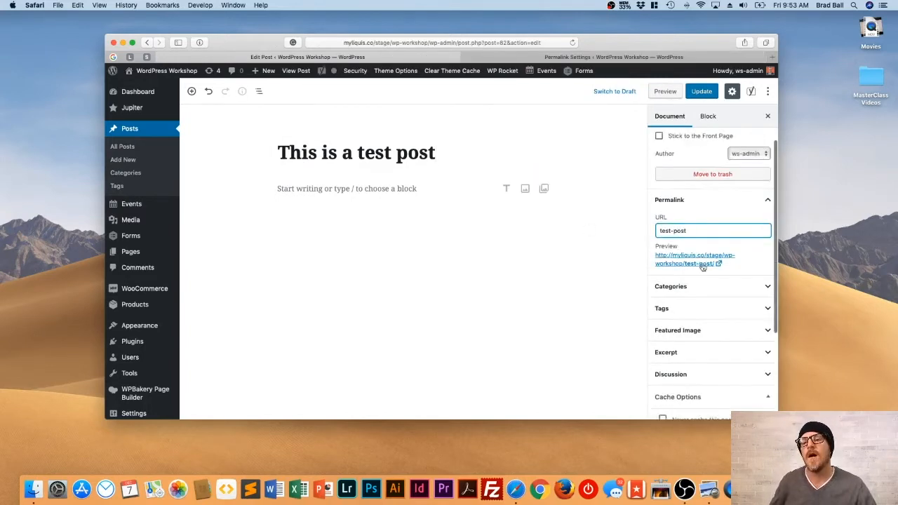
Check the block settings, return to the post's document settings and expand the Categories section
{"action": "scroll", "coordinate": [689, 171], "scroll_direction": "up", "scroll_amount": 2}
{"action": "scroll", "coordinate": [689, 172], "scroll_direction": "up", "scroll_amount": 1}
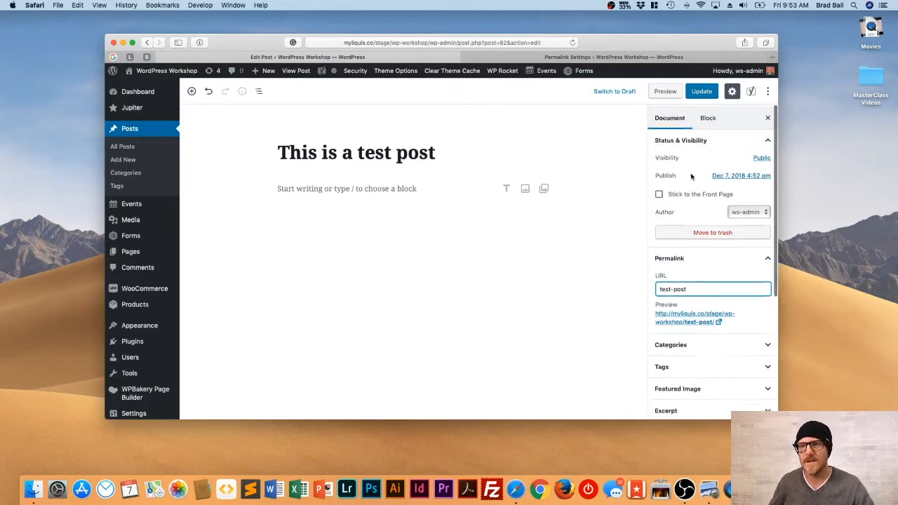
{"action": "left_click", "coordinate": [707, 117]}
{"action": "left_click", "coordinate": [669, 117]}
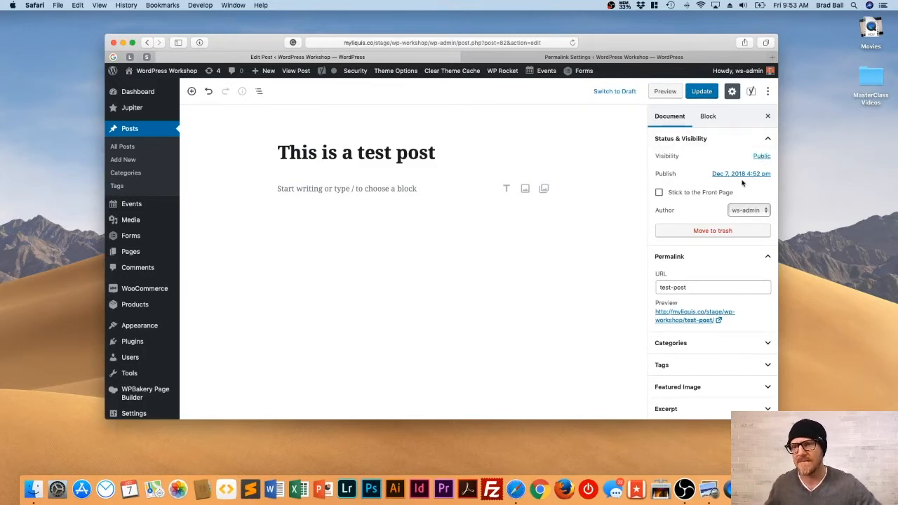
{"action": "scroll", "coordinate": [705, 214], "scroll_direction": "down", "scroll_amount": 5}
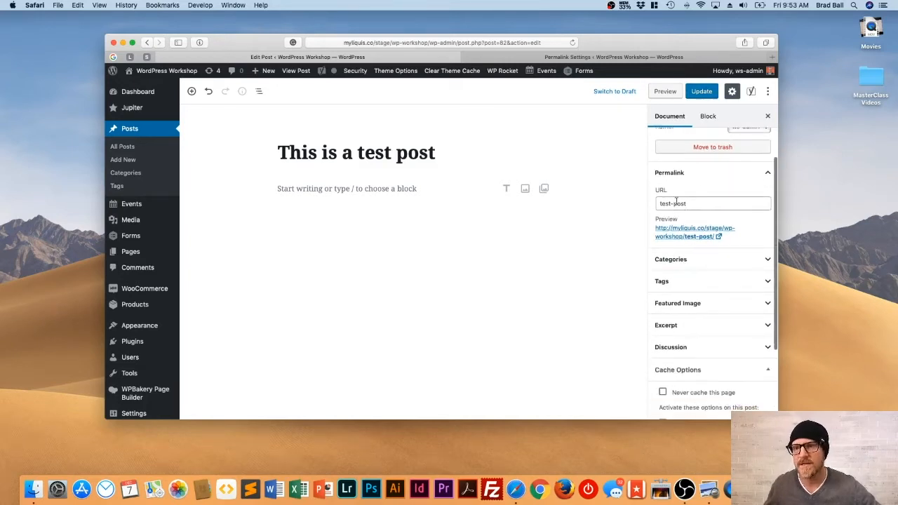
{"action": "left_click", "coordinate": [719, 199]}
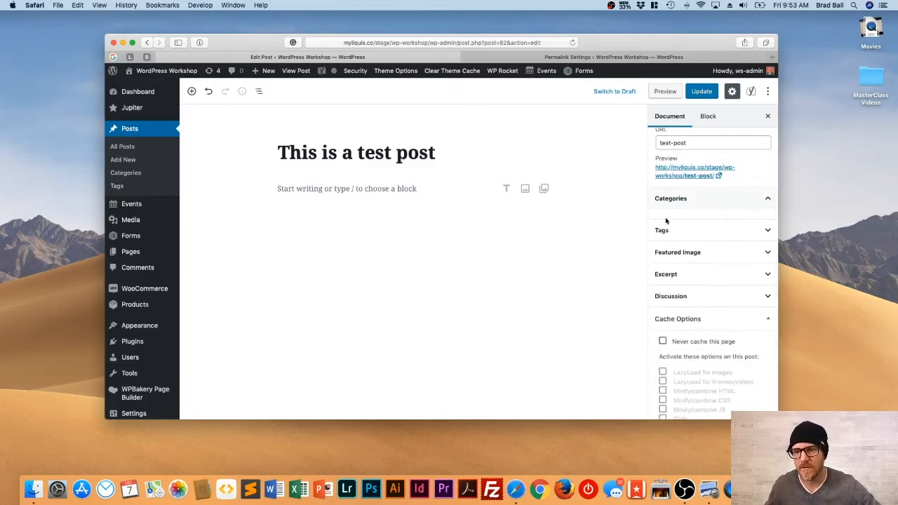
Collapse the Categories and Cache Options sections in the document settings, checking the Featured Image section in between
{"action": "left_click", "coordinate": [767, 199]}
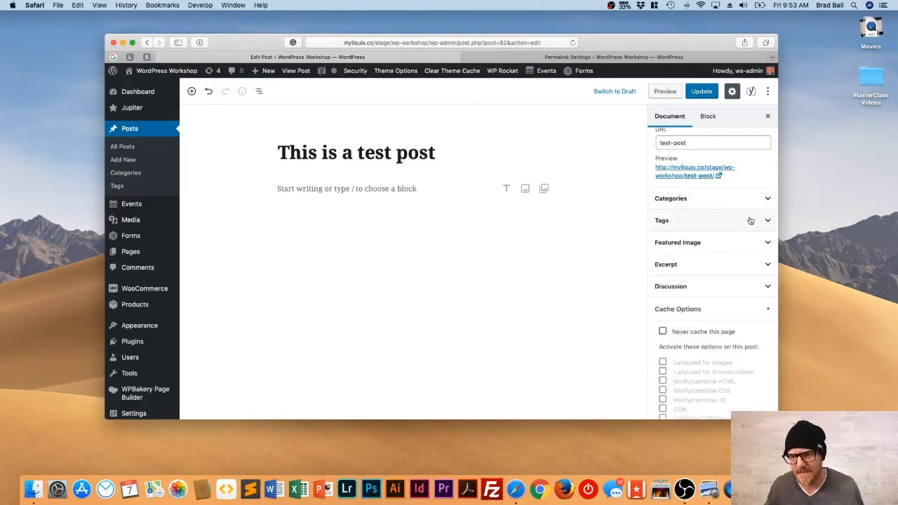
{"action": "left_click", "coordinate": [767, 243]}
{"action": "left_click", "coordinate": [767, 243]}
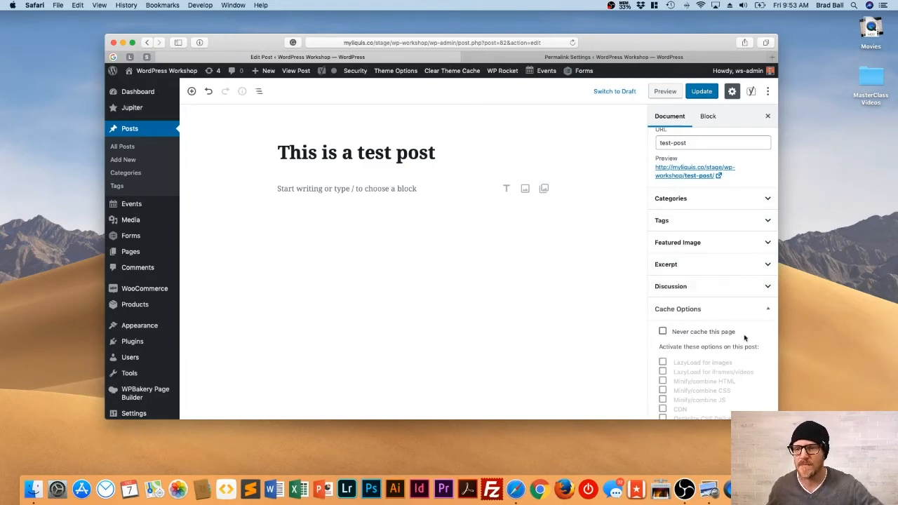
{"action": "scroll", "coordinate": [744, 338], "scroll_direction": "down", "scroll_amount": 2}
{"action": "left_click", "coordinate": [766, 258]}
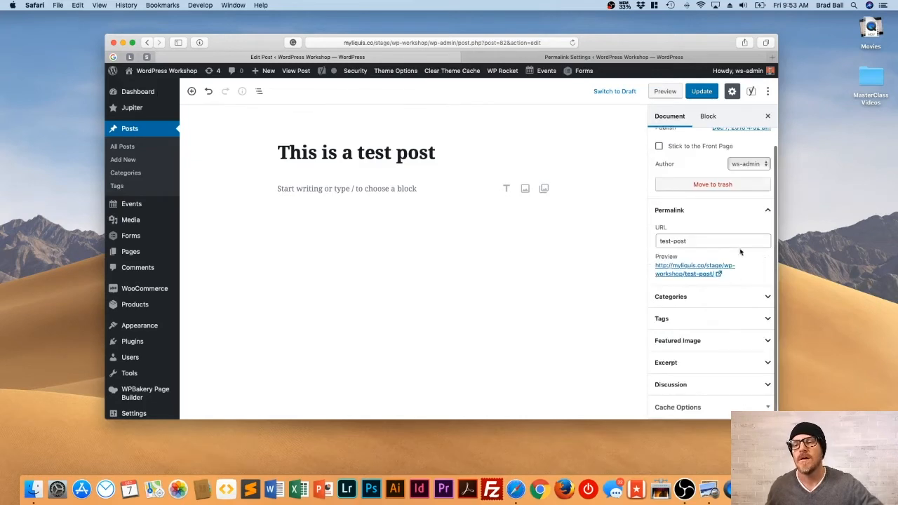
{"action": "scroll", "coordinate": [708, 361], "scroll_direction": "down", "scroll_amount": 1}
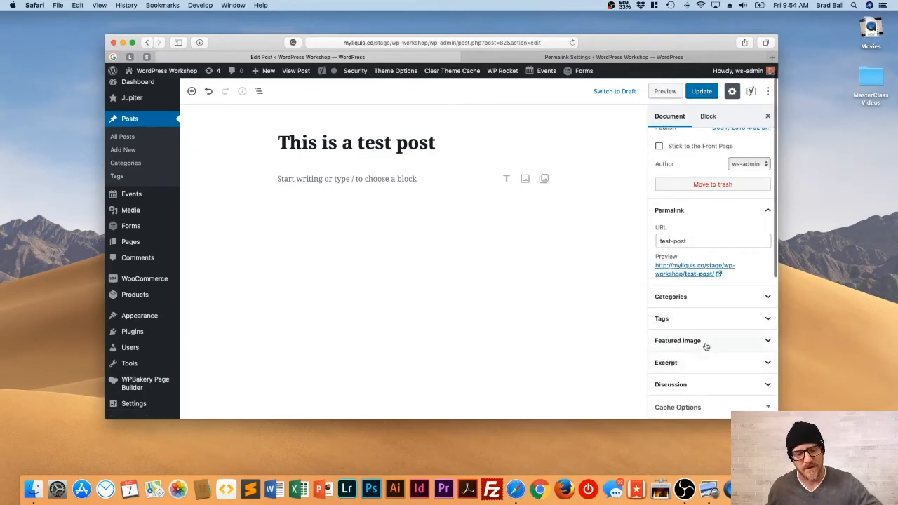
{"action": "scroll", "coordinate": [705, 346], "scroll_direction": "up", "scroll_amount": 1}
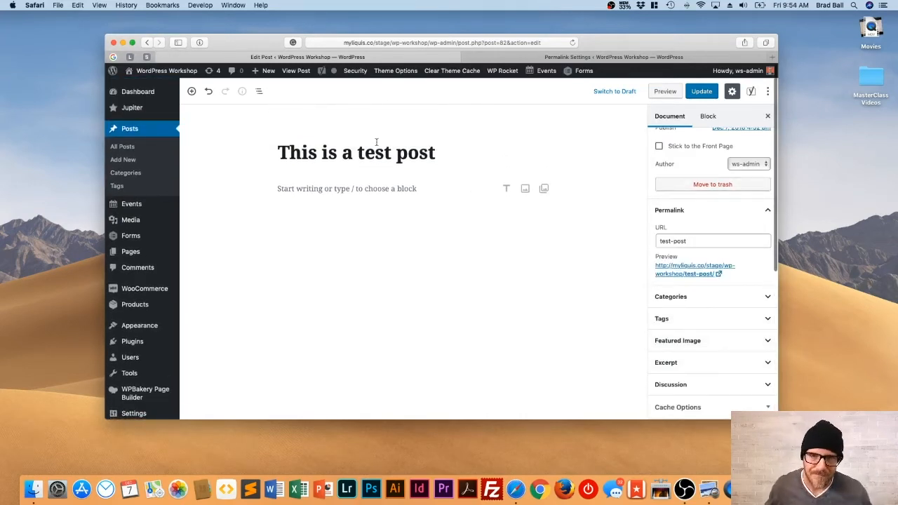
Show the block settings and compare them for the post title and the empty paragraph block below it
{"action": "left_click", "coordinate": [436, 152]}
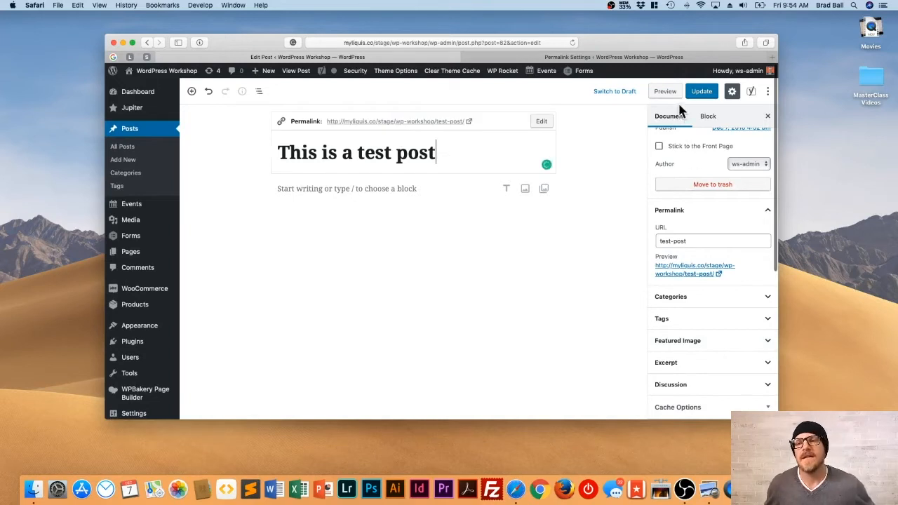
{"action": "left_click", "coordinate": [707, 116]}
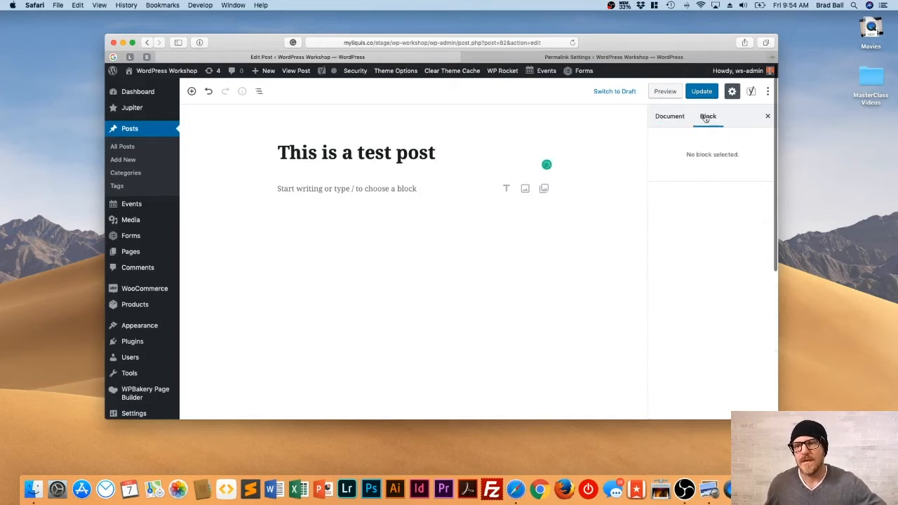
{"action": "left_click", "coordinate": [460, 153]}
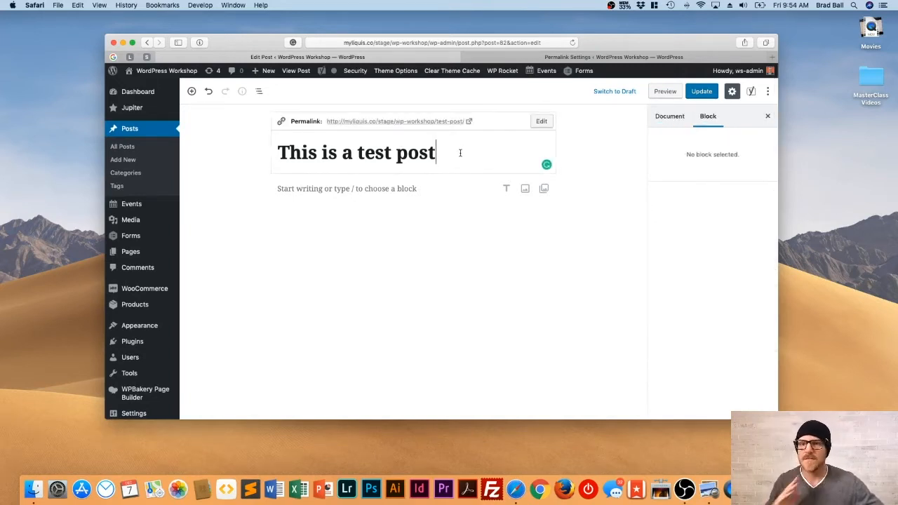
{"action": "left_click", "coordinate": [405, 189]}
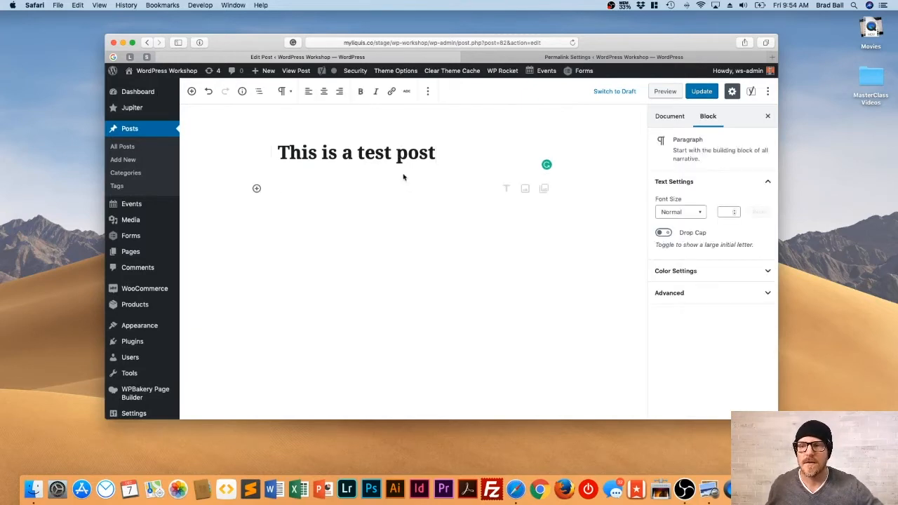
Open the block inserter for the empty paragraph and look through the Most Used and Inline Elements categories
{"action": "left_click", "coordinate": [256, 190]}
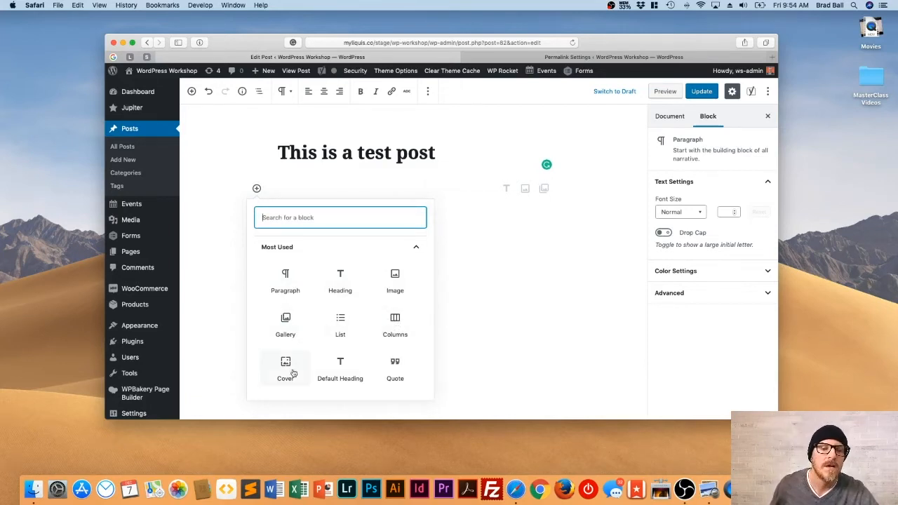
{"action": "scroll", "coordinate": [315, 362], "scroll_direction": "down", "scroll_amount": 1}
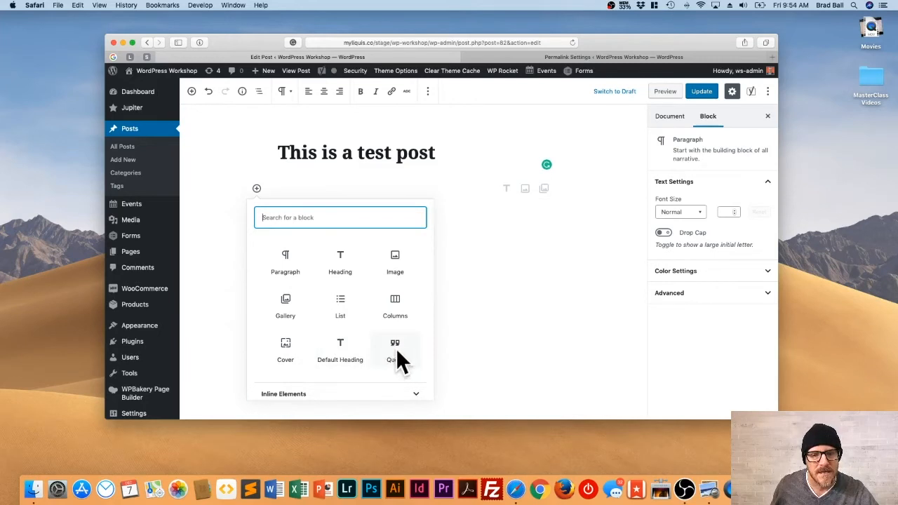
{"action": "scroll", "coordinate": [336, 295], "scroll_direction": "up", "scroll_amount": 1}
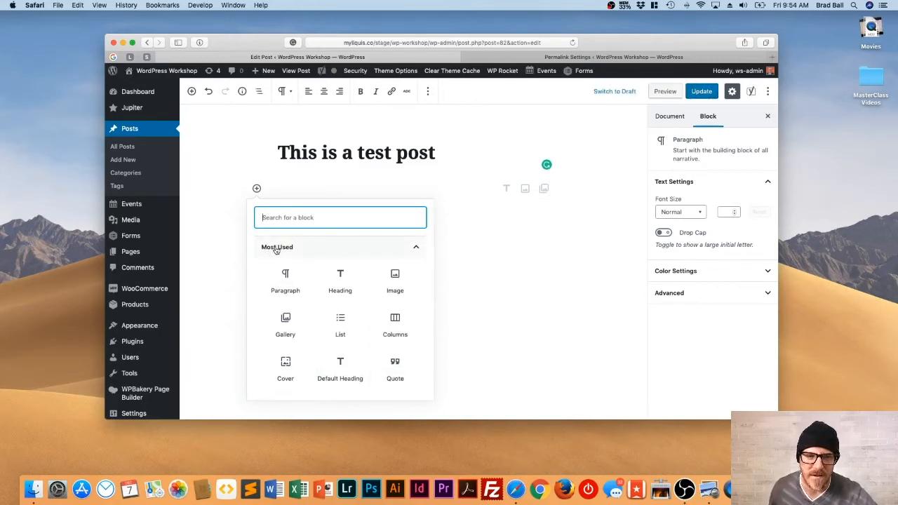
{"action": "left_click", "coordinate": [277, 250]}
{"action": "left_click", "coordinate": [294, 270]}
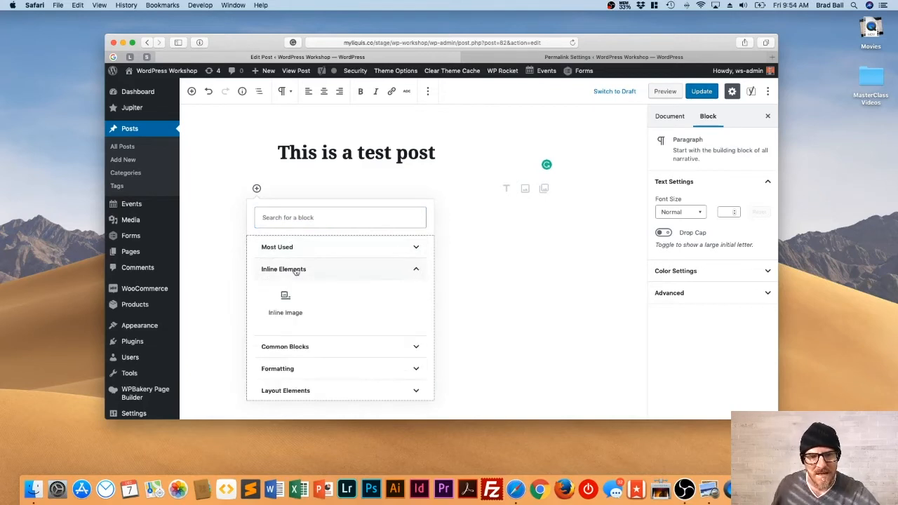
{"action": "left_click", "coordinate": [291, 270]}
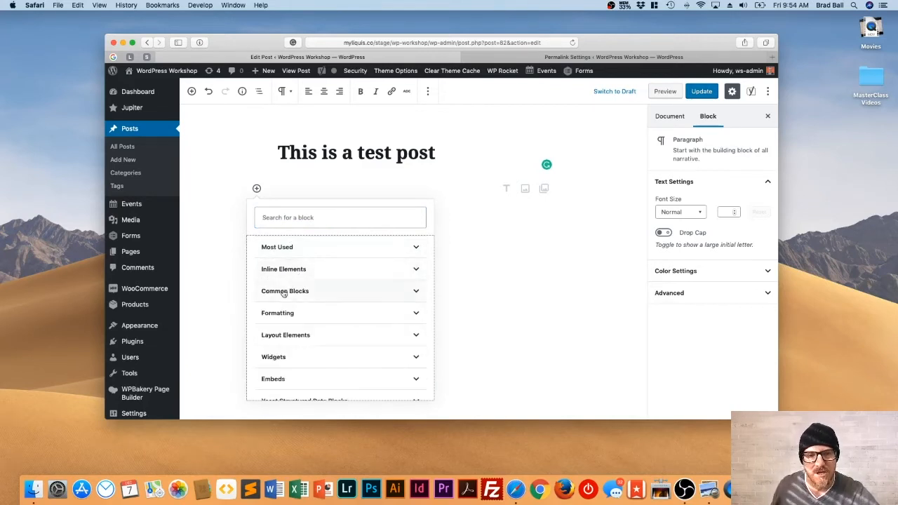
Look through the blocks offered under Common Blocks and Formatting, collapsing each category again
{"action": "left_click", "coordinate": [283, 292]}
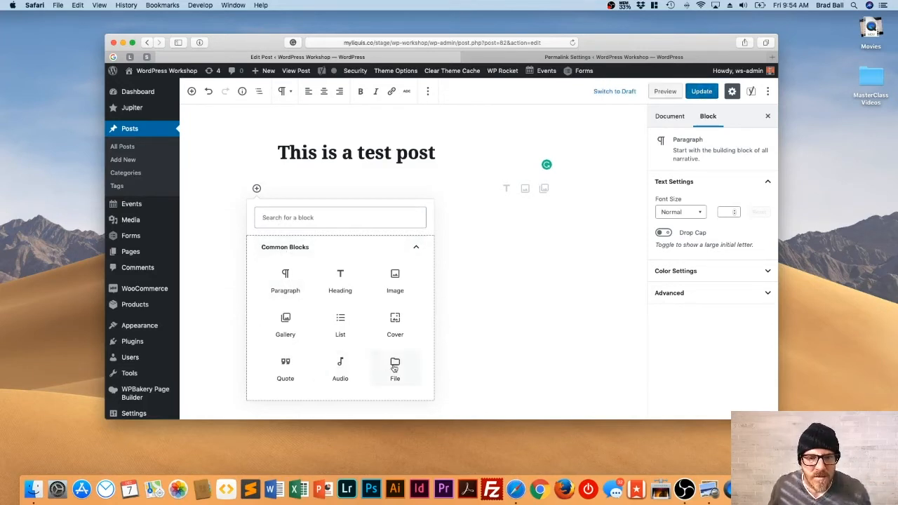
{"action": "left_click", "coordinate": [274, 252]}
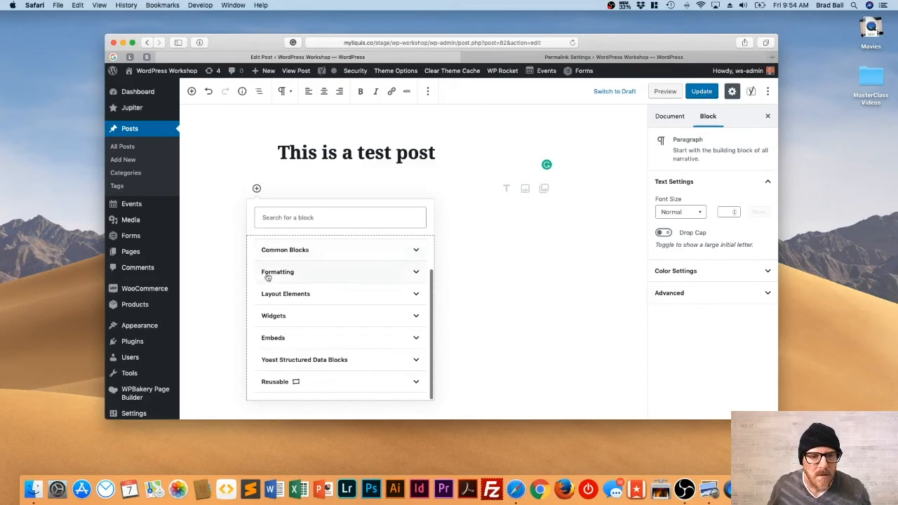
{"action": "left_click", "coordinate": [267, 274]}
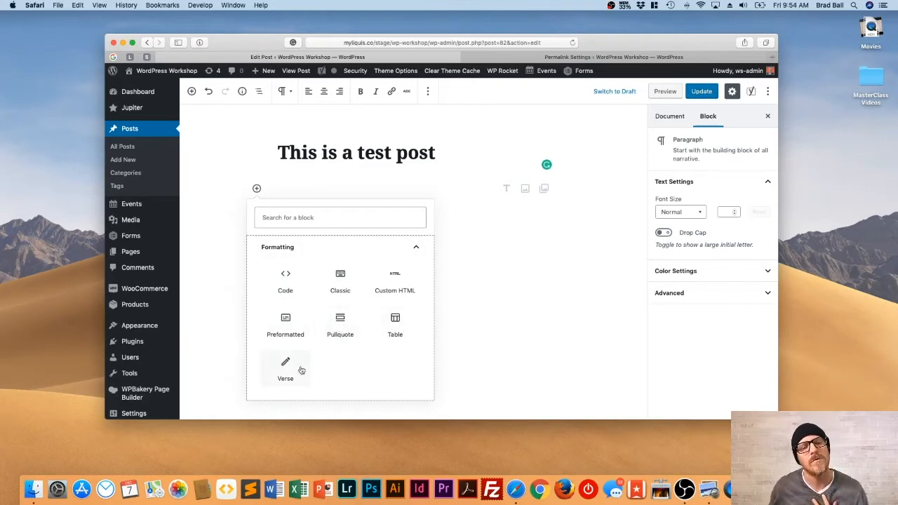
{"action": "left_click", "coordinate": [277, 245]}
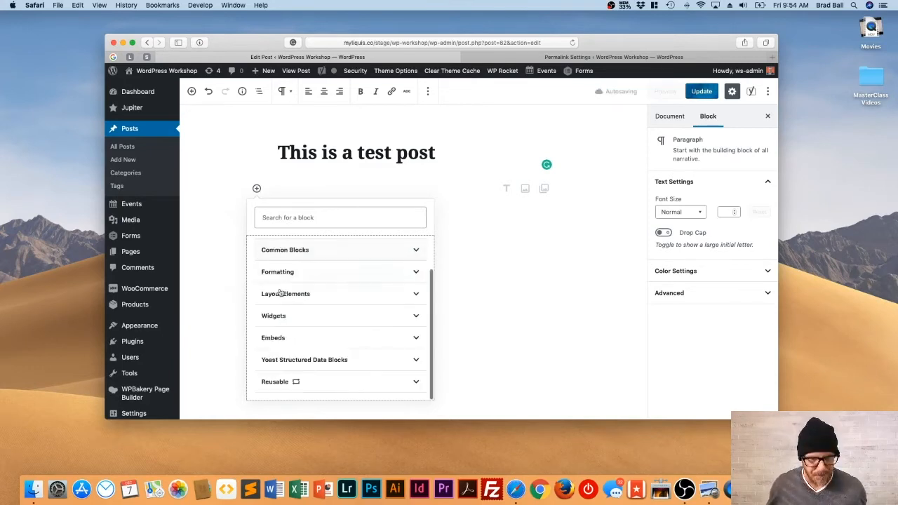
Examine the available blocks in the Embeds category and collapse it again
{"action": "left_click", "coordinate": [295, 345]}
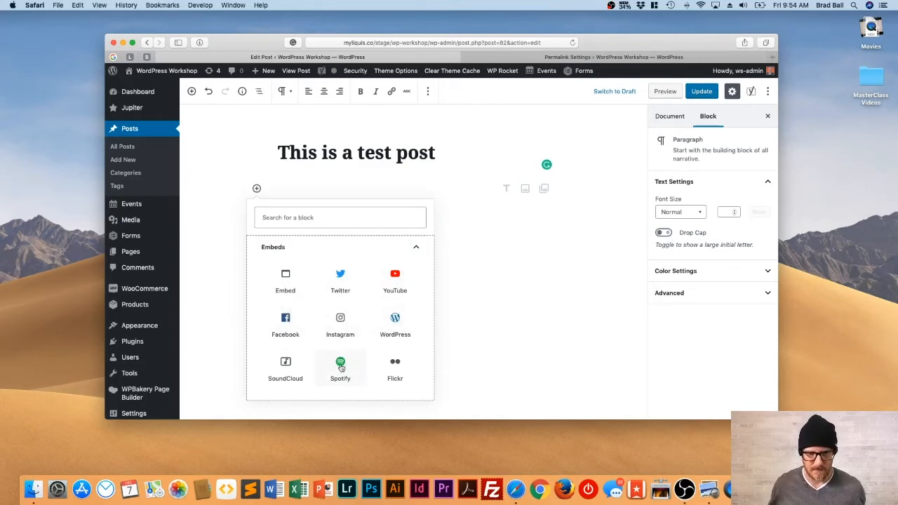
{"action": "scroll", "coordinate": [381, 355], "scroll_direction": "down", "scroll_amount": 5}
{"action": "scroll", "coordinate": [325, 307], "scroll_direction": "up", "scroll_amount": 8}
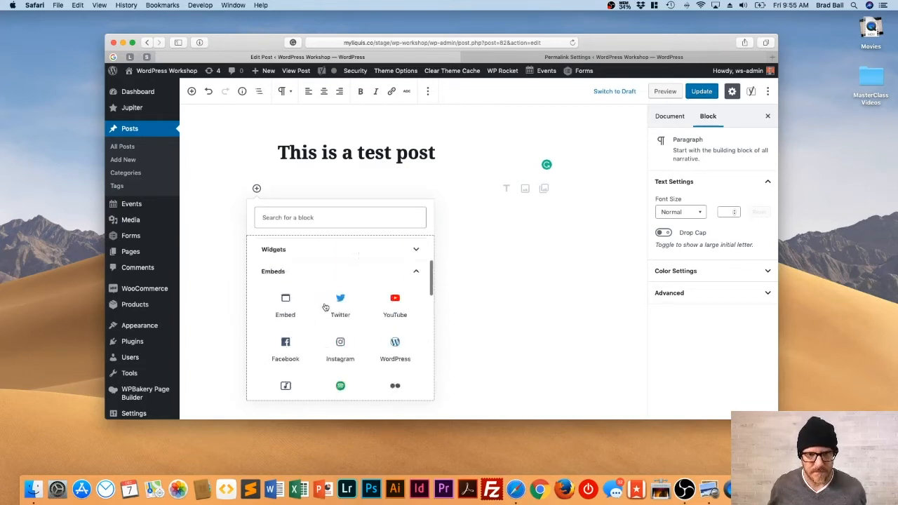
{"action": "scroll", "coordinate": [324, 307], "scroll_direction": "up", "scroll_amount": 3}
{"action": "scroll", "coordinate": [280, 358], "scroll_direction": "down", "scroll_amount": 1}
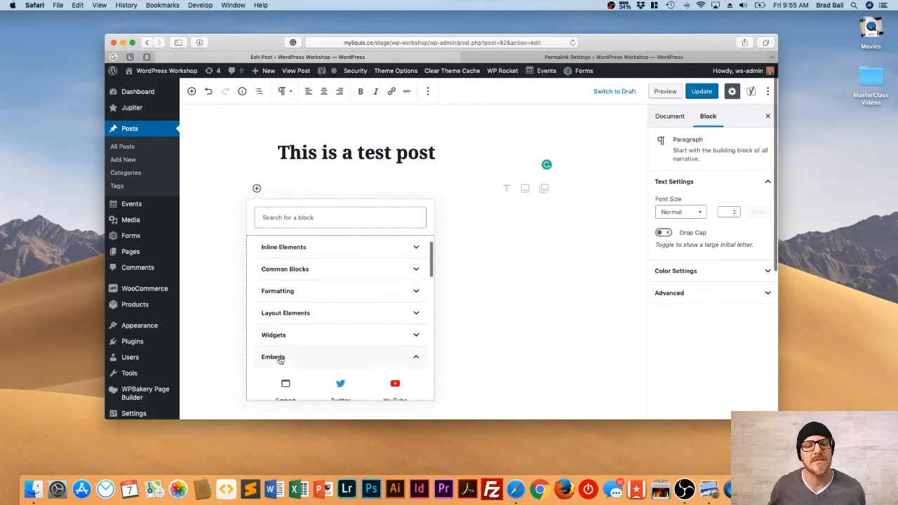
{"action": "left_click", "coordinate": [280, 357]}
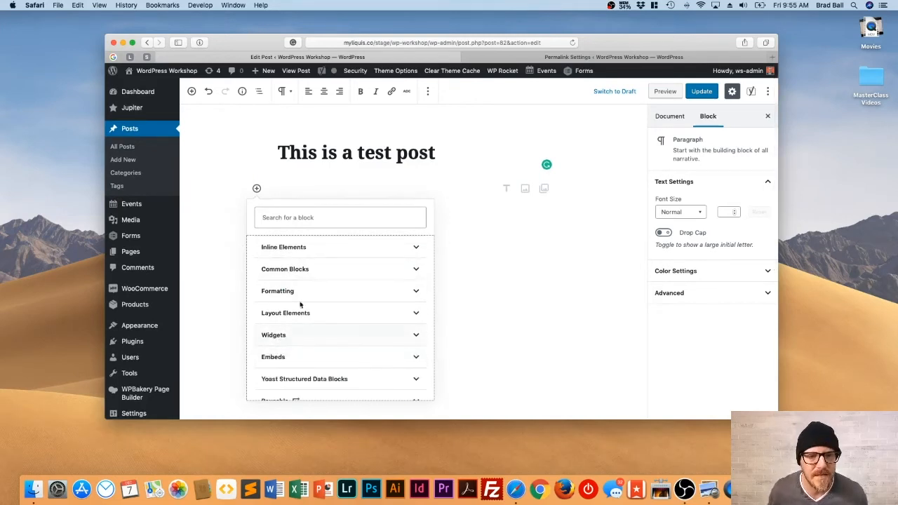
Choose a Paragraph block from the Most Used blocks and enter the text "This is text this is a test!"
{"action": "scroll", "coordinate": [298, 301], "scroll_direction": "up", "scroll_amount": 1}
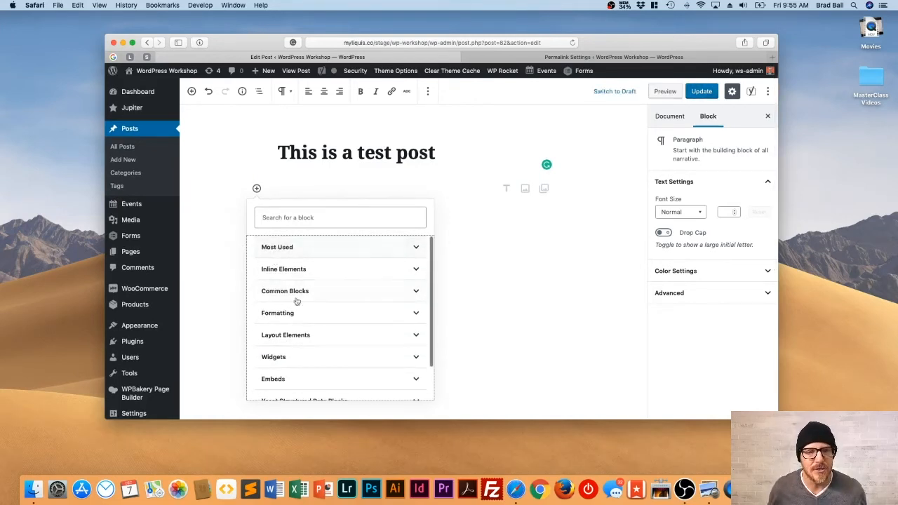
{"action": "left_click", "coordinate": [287, 249]}
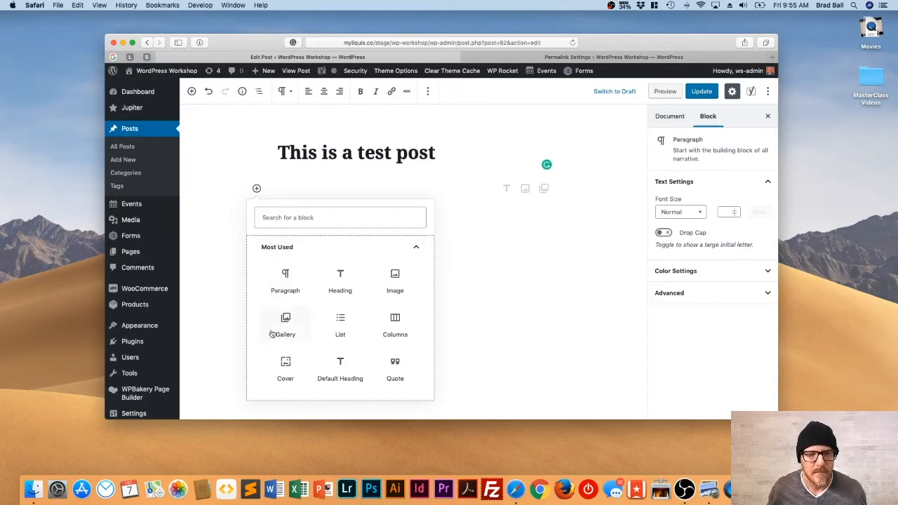
{"action": "left_click", "coordinate": [285, 280]}
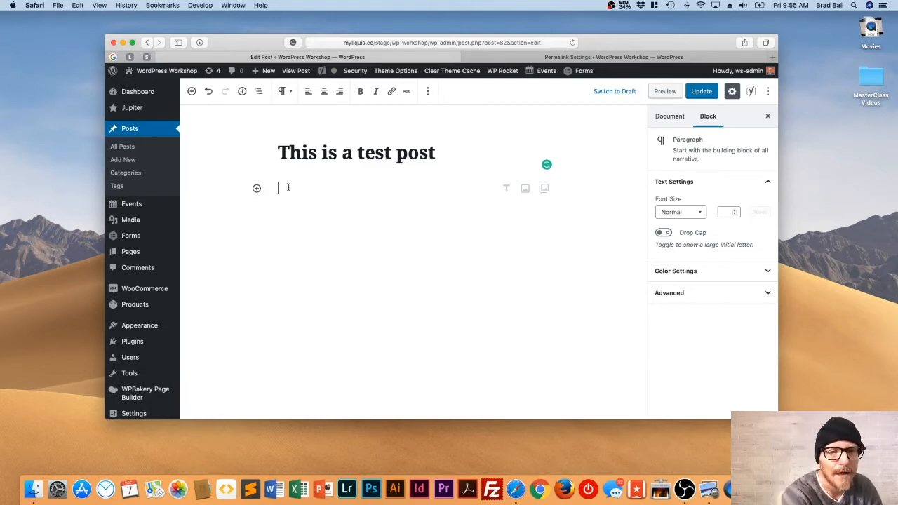
{"action": "type", "text": "This is te"}
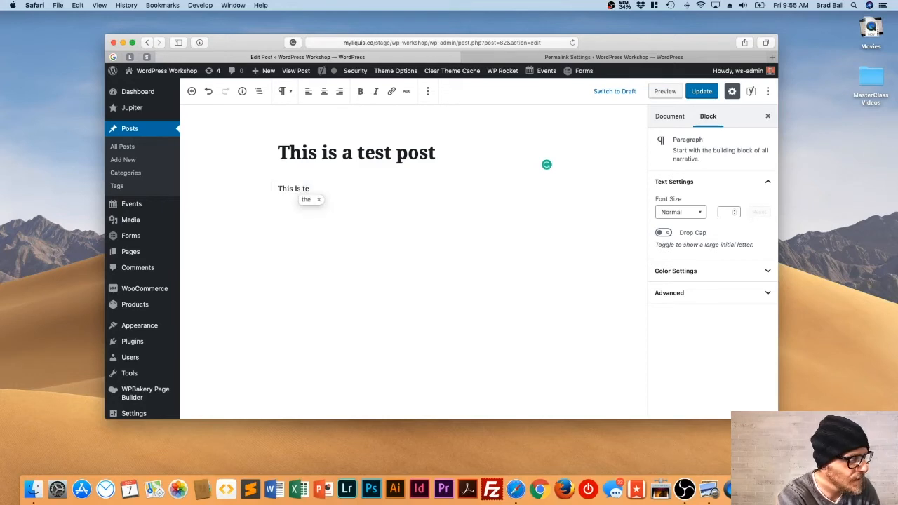
{"action": "type", "text": "xt this is a test!"}
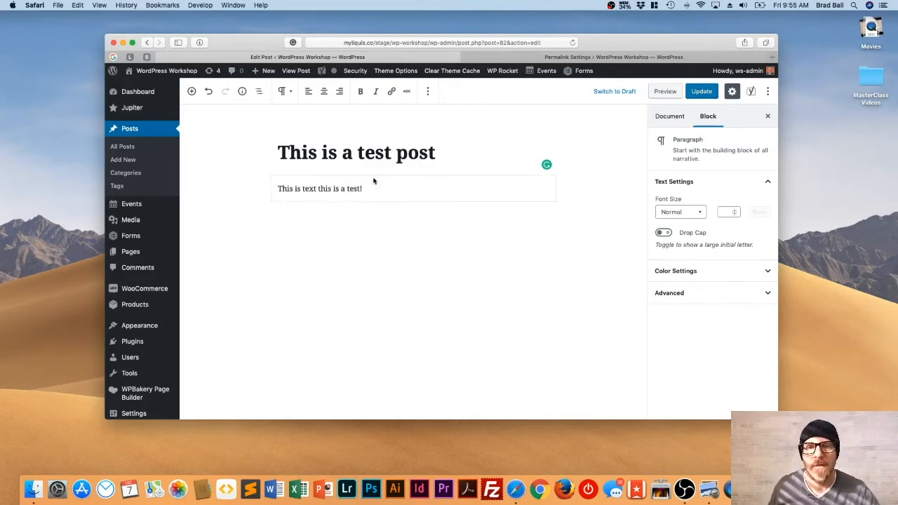
Select the text of the test paragraph and set its font size to Large
{"action": "left_click_drag", "start_coordinate": [363, 188], "coordinate": [258, 183]}
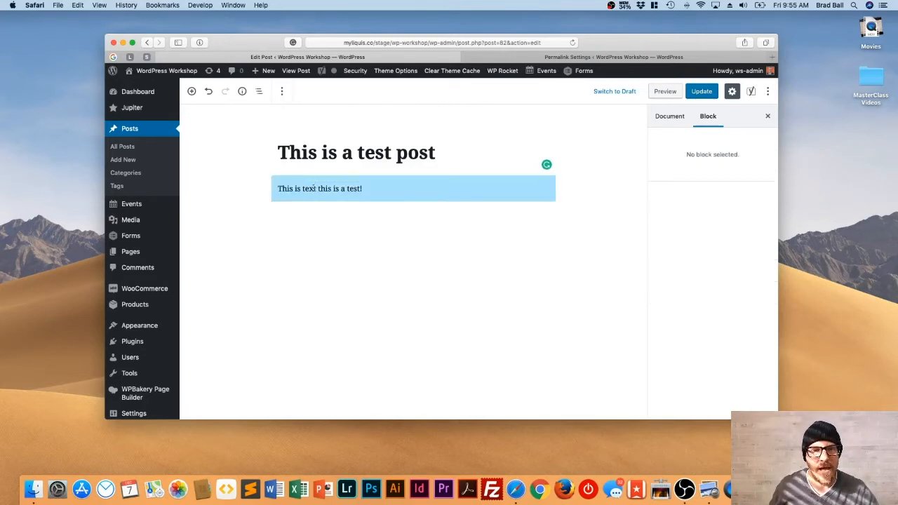
{"action": "left_click", "coordinate": [322, 188]}
{"action": "left_click_drag", "start_coordinate": [363, 188], "coordinate": [289, 189]}
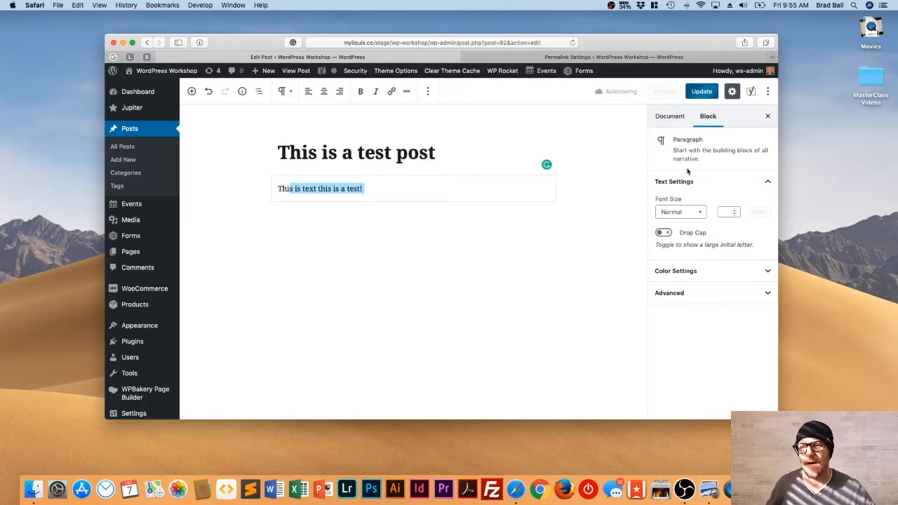
{"action": "left_click", "coordinate": [703, 217]}
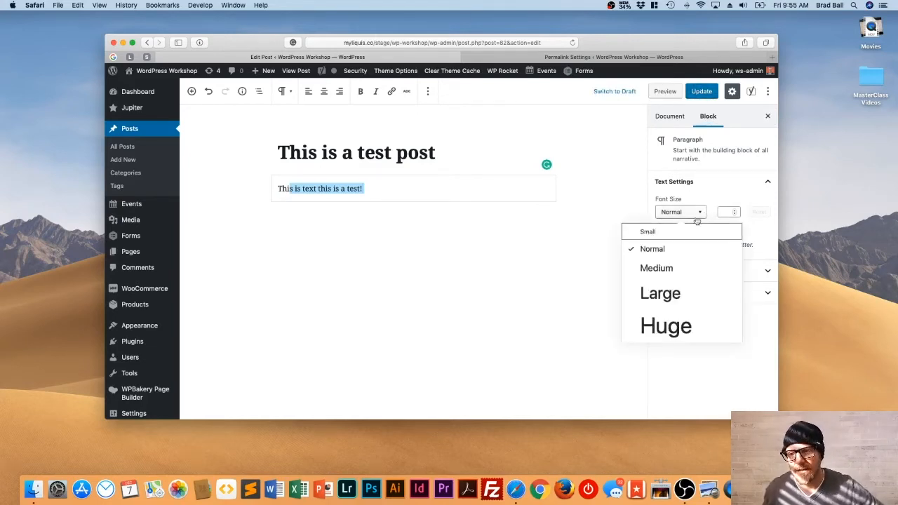
{"action": "left_click", "coordinate": [670, 298]}
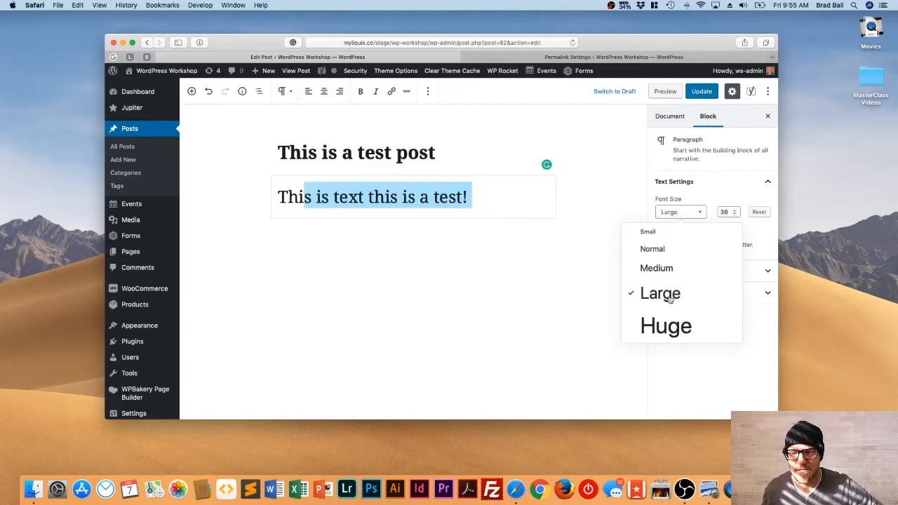
Reduce the paragraph's font size to 34 and try the Drop Cap option on and off
{"action": "left_click", "coordinate": [733, 212]}
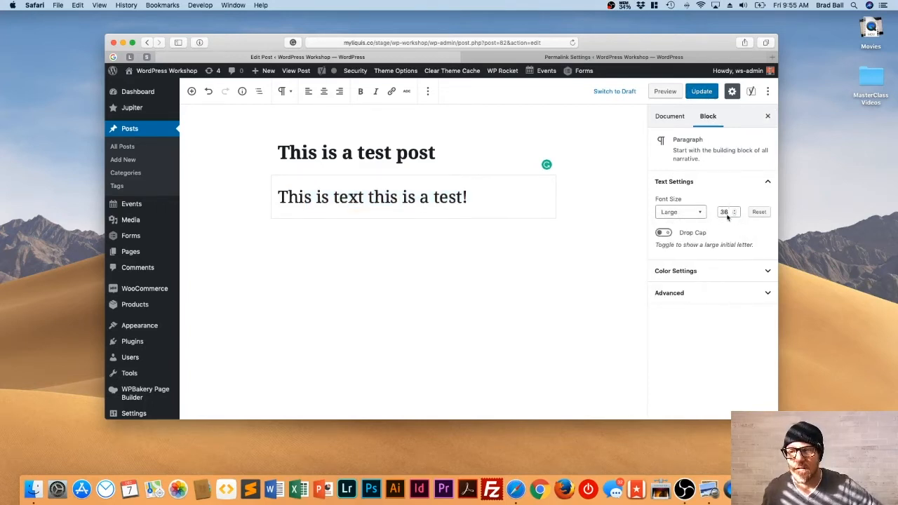
{"action": "left_click", "coordinate": [733, 214]}
{"action": "left_click", "coordinate": [733, 214]}
{"action": "left_click", "coordinate": [663, 232]}
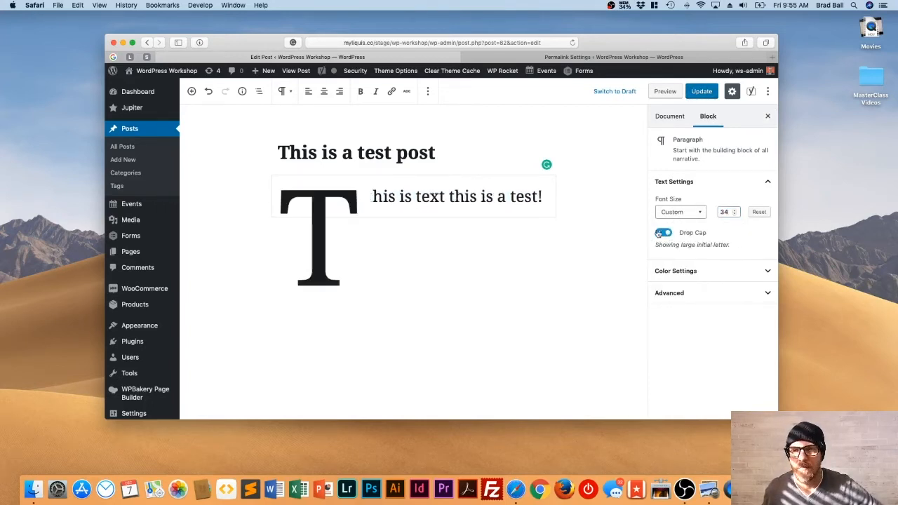
{"action": "left_click", "coordinate": [659, 233]}
Expand the paragraph's Color Settings and give it a red background color
{"action": "left_click", "coordinate": [712, 272]}
{"action": "scroll", "coordinate": [697, 302], "scroll_direction": "down", "scroll_amount": 1}
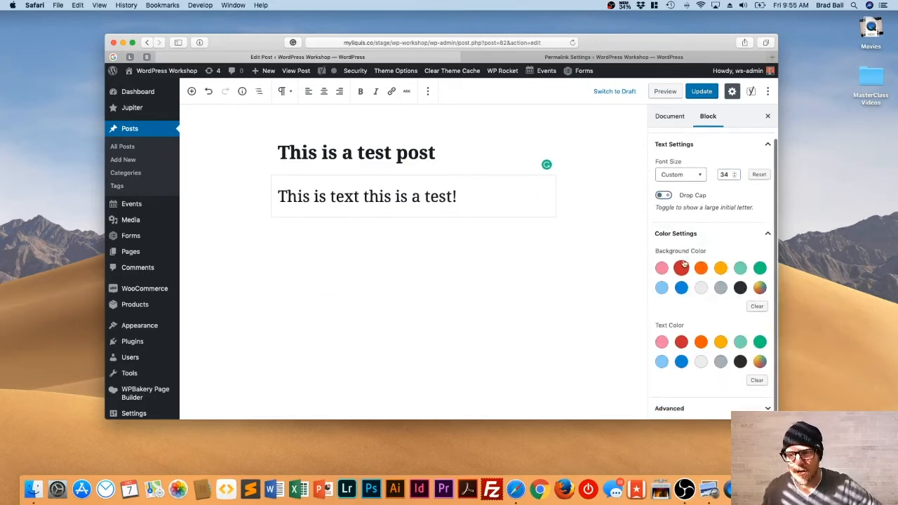
{"action": "left_click", "coordinate": [681, 268]}
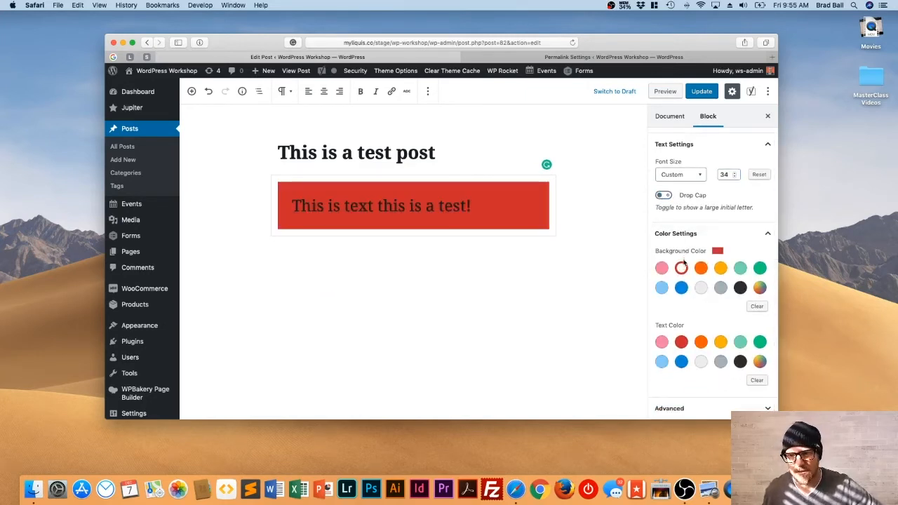
Set the red paragraph's text color to light gray
{"action": "left_click", "coordinate": [699, 362]}
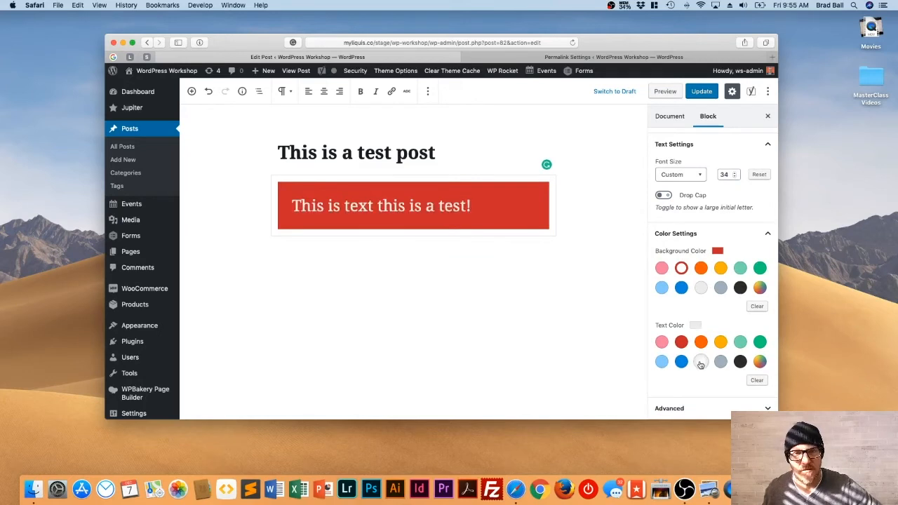
{"action": "scroll", "coordinate": [691, 287], "scroll_direction": "down", "scroll_amount": 2}
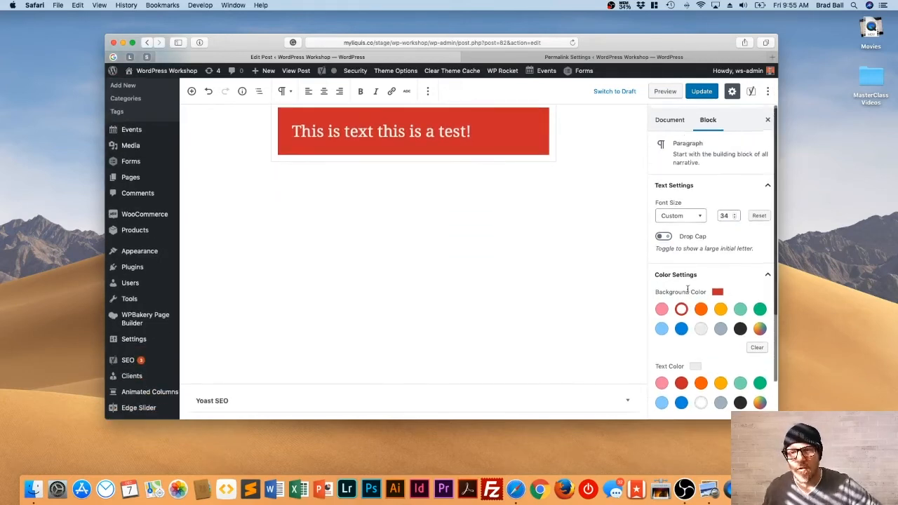
{"action": "scroll", "coordinate": [687, 289], "scroll_direction": "up", "scroll_amount": 2}
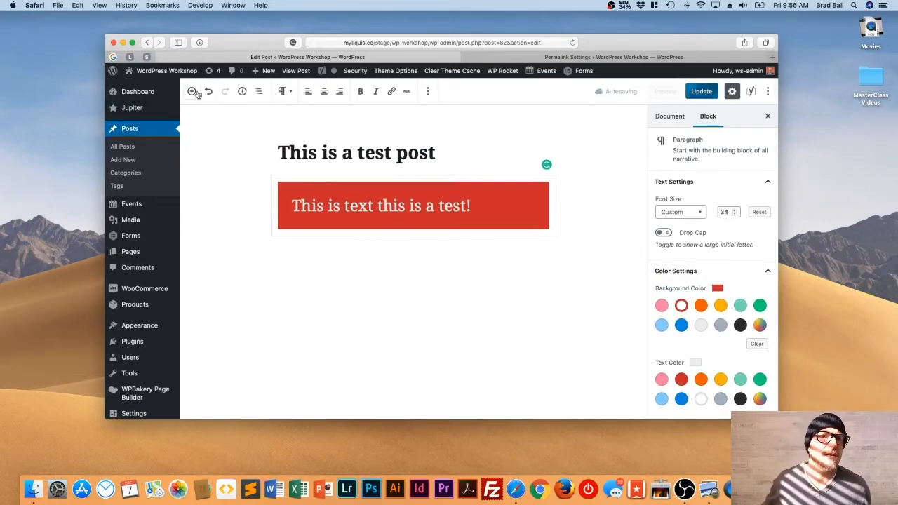
Insert an Image block below the red paragraph and fill it with the black-and-white portrait from the media library
{"action": "left_click", "coordinate": [267, 235]}
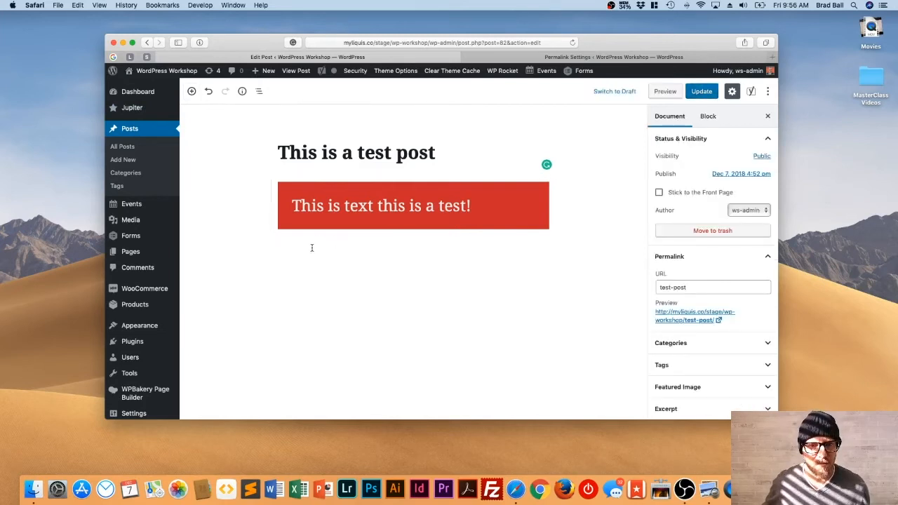
{"action": "left_click", "coordinate": [278, 243]}
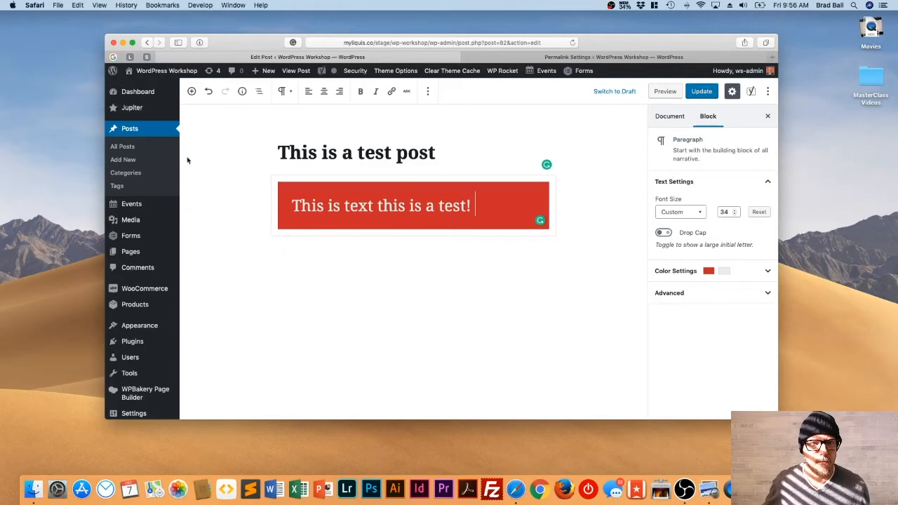
{"action": "left_click", "coordinate": [192, 91]}
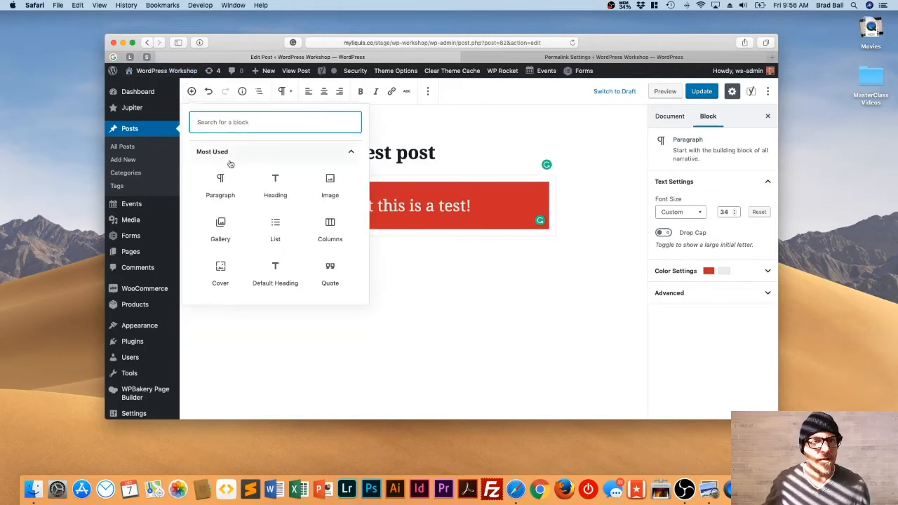
{"action": "left_click", "coordinate": [328, 180]}
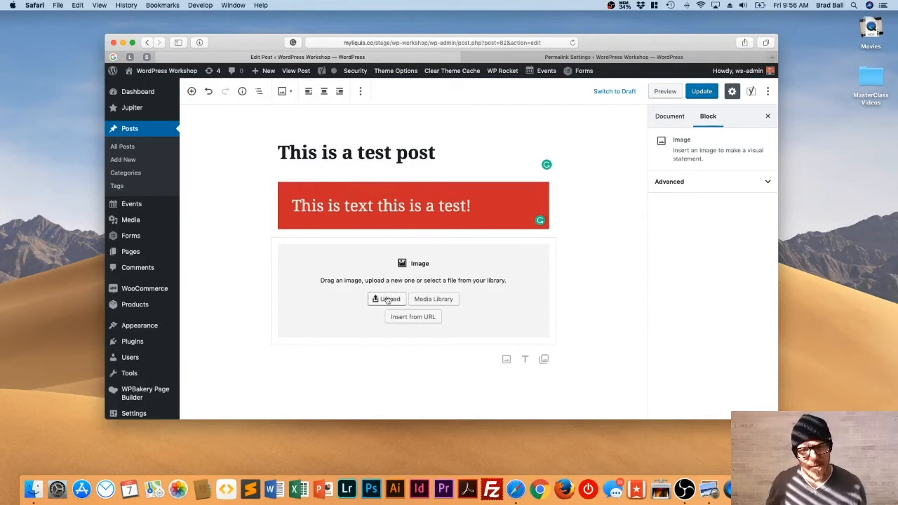
{"action": "left_click", "coordinate": [444, 301]}
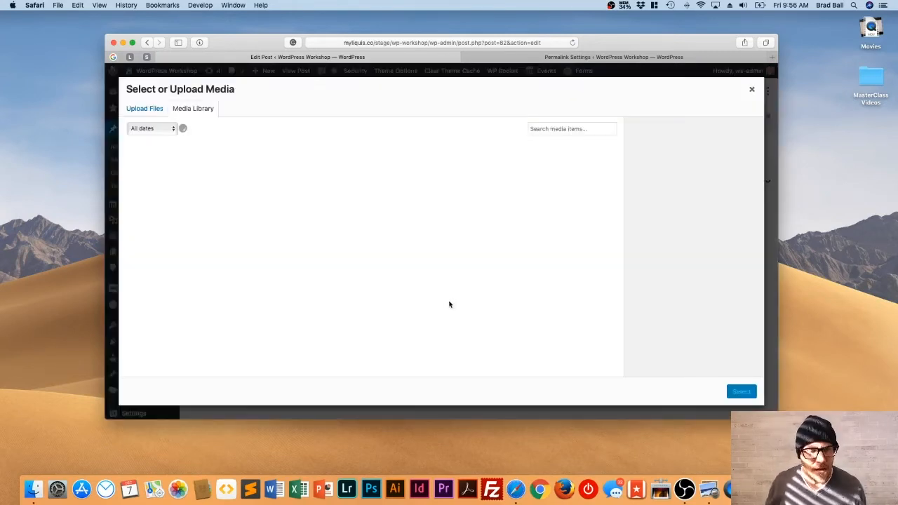
{"action": "left_click", "coordinate": [151, 178]}
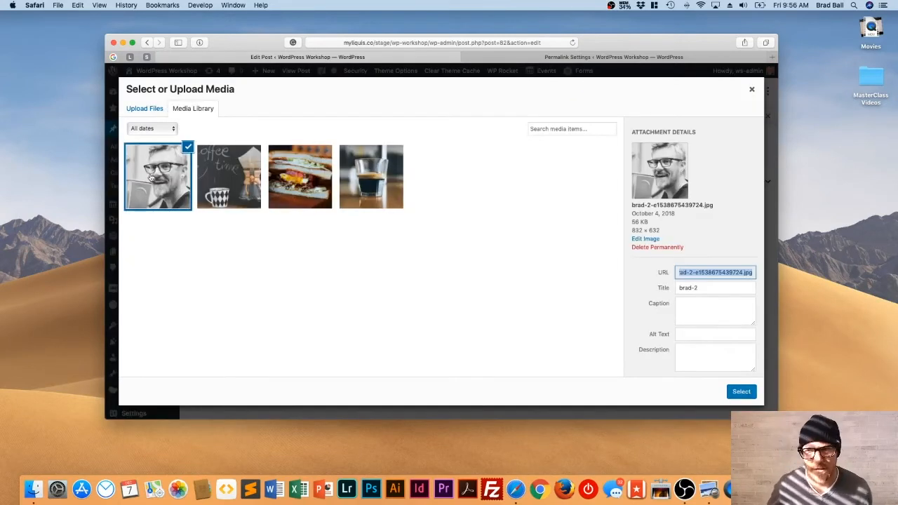
{"action": "left_click", "coordinate": [741, 394]}
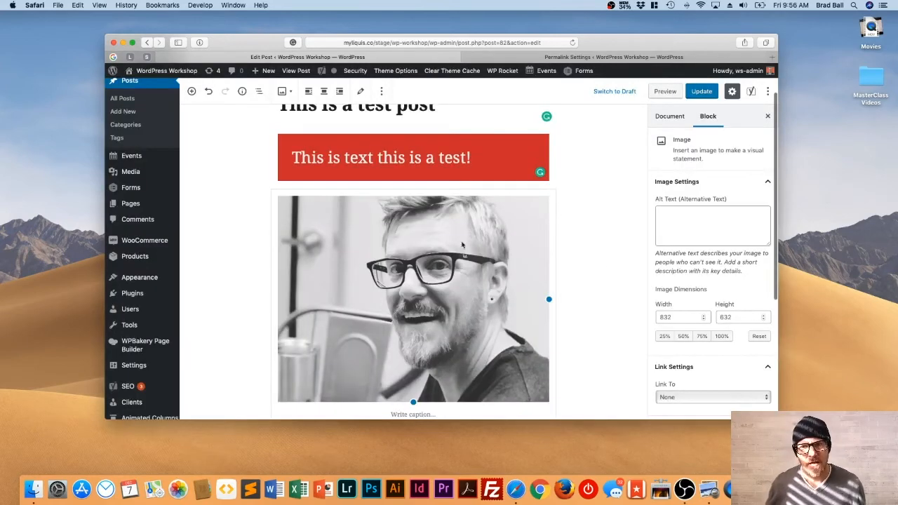
{"action": "scroll", "coordinate": [435, 242], "scroll_direction": "down", "scroll_amount": 2}
{"action": "scroll", "coordinate": [410, 215], "scroll_direction": "up", "scroll_amount": 2}
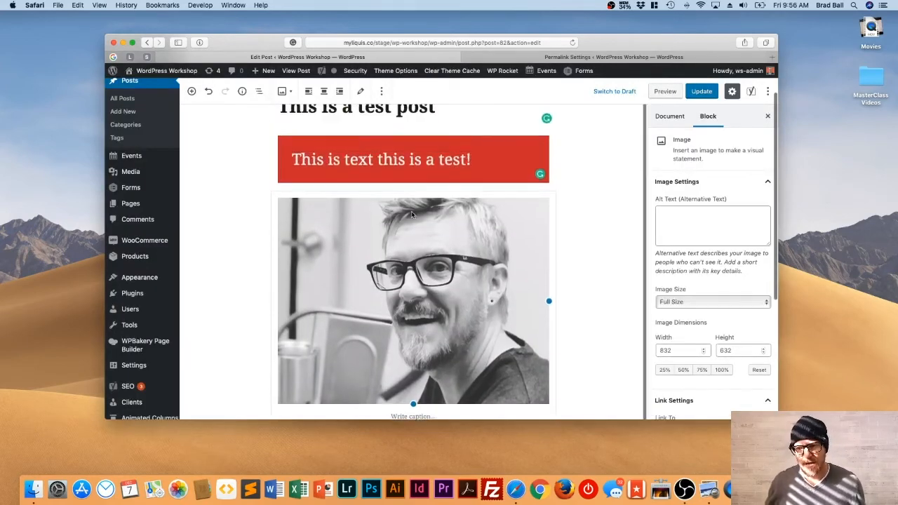
Try the Medium image size on the portrait and return it to Full Size
{"action": "left_click", "coordinate": [202, 205]}
{"action": "left_click", "coordinate": [414, 256]}
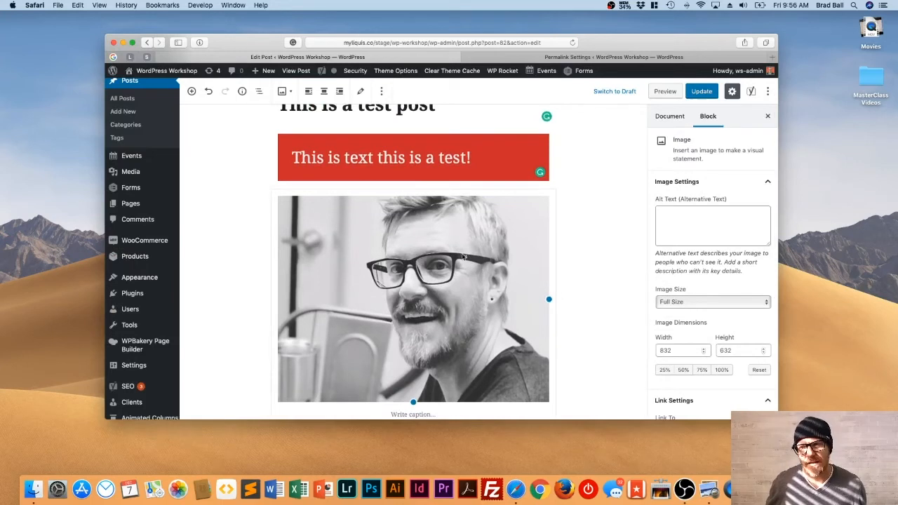
{"action": "left_click", "coordinate": [666, 209]}
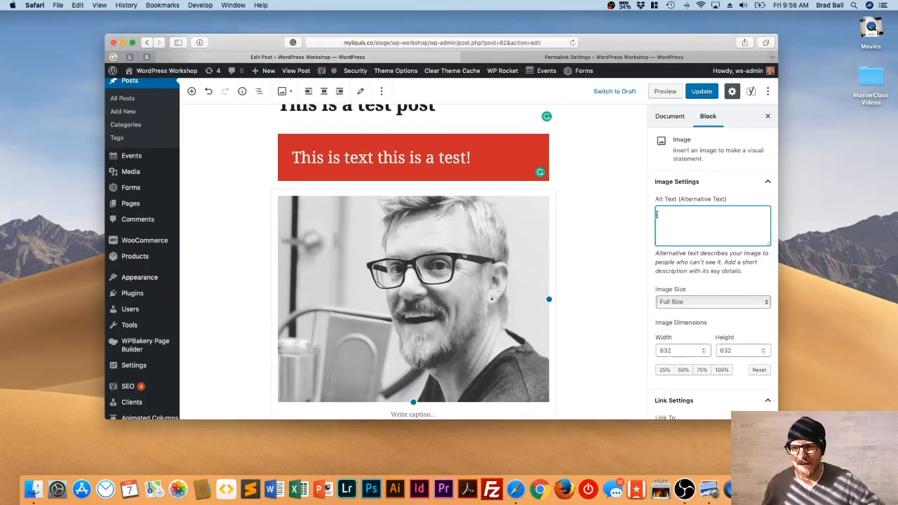
{"action": "scroll", "coordinate": [715, 232], "scroll_direction": "down", "scroll_amount": 2}
{"action": "left_click", "coordinate": [701, 249]}
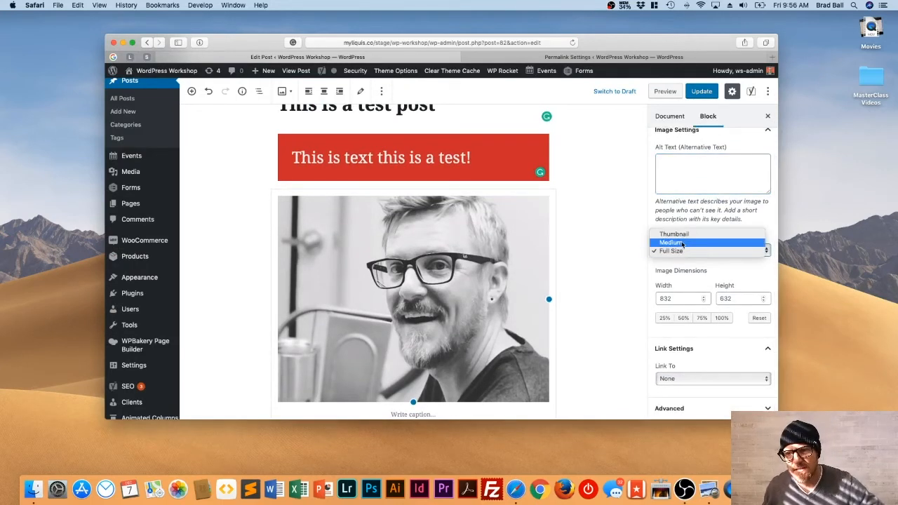
{"action": "left_click", "coordinate": [684, 244]}
{"action": "left_click", "coordinate": [684, 250]}
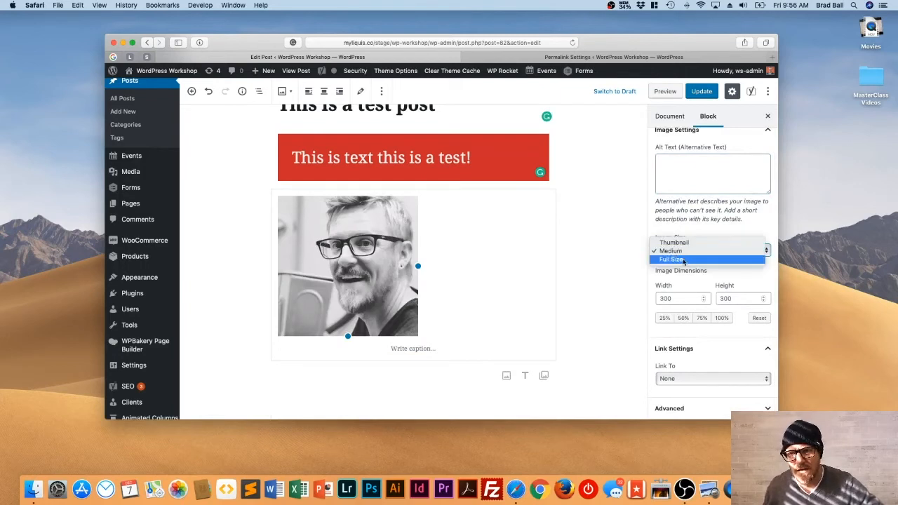
{"action": "left_click", "coordinate": [685, 260]}
Scale the portrait to 50% and check its Link To options, keeping None
{"action": "left_click", "coordinate": [672, 300]}
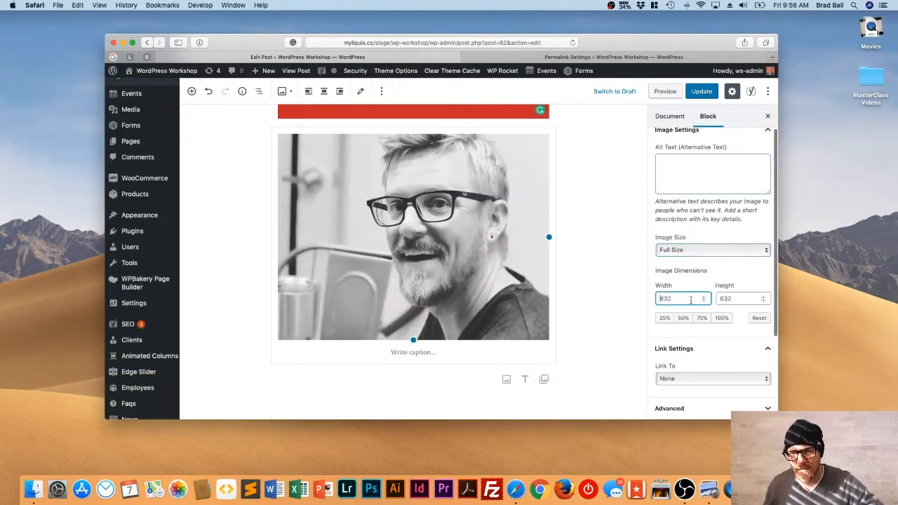
{"action": "left_click", "coordinate": [682, 318]}
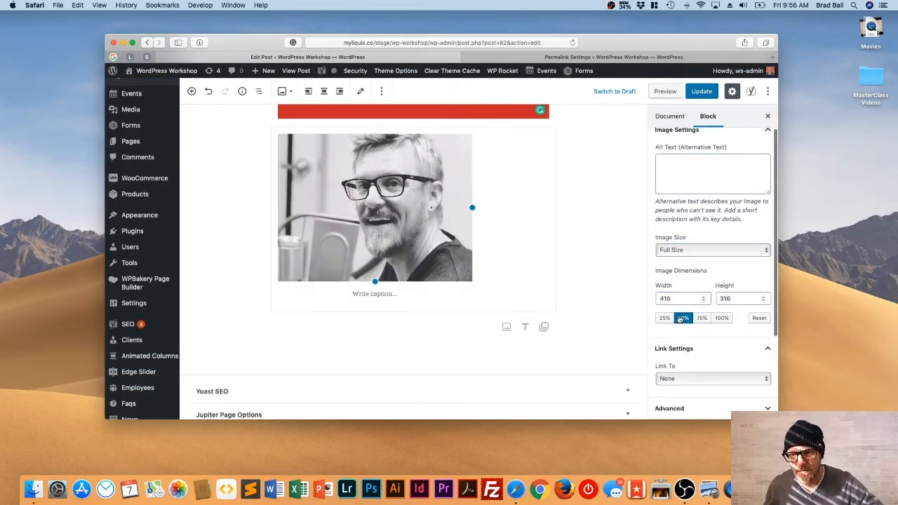
{"action": "scroll", "coordinate": [673, 330], "scroll_direction": "down", "scroll_amount": 5}
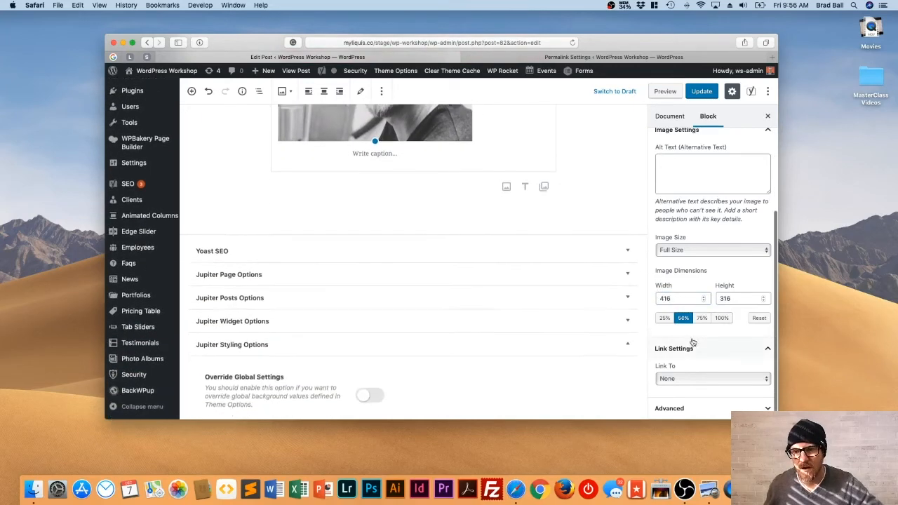
{"action": "left_click", "coordinate": [693, 379]}
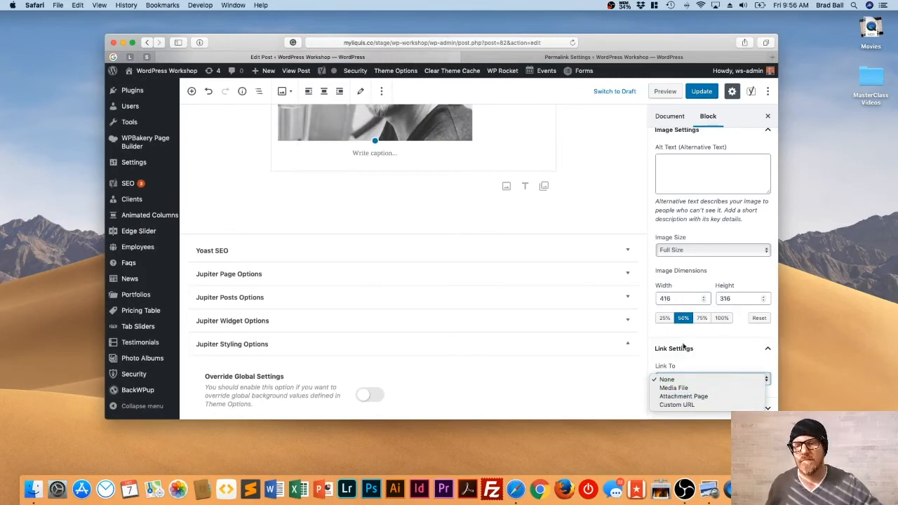
{"action": "left_click", "coordinate": [690, 371]}
{"action": "scroll", "coordinate": [561, 295], "scroll_direction": "up", "scroll_amount": 8}
{"action": "scroll", "coordinate": [538, 246], "scroll_direction": "down", "scroll_amount": 1}
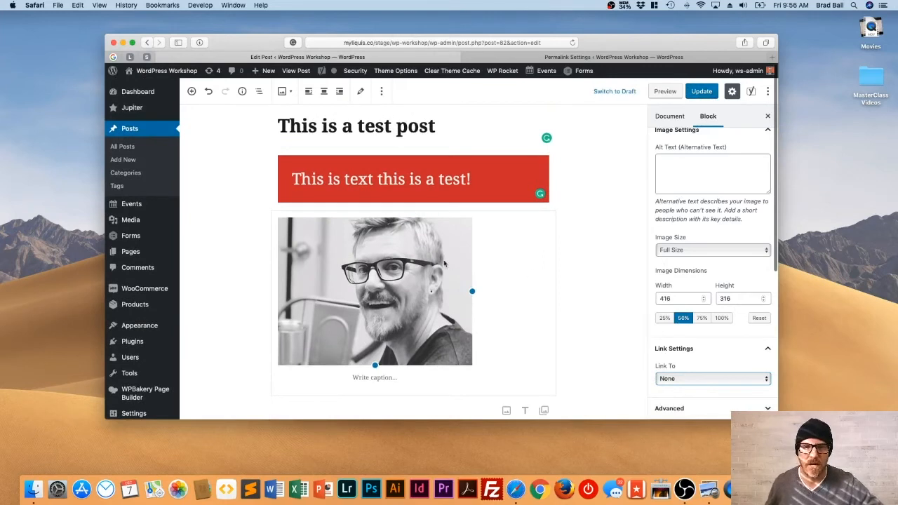
Add a Heading block below the portrait with the text "Another Heading"
{"action": "scroll", "coordinate": [441, 313], "scroll_direction": "down", "scroll_amount": 3}
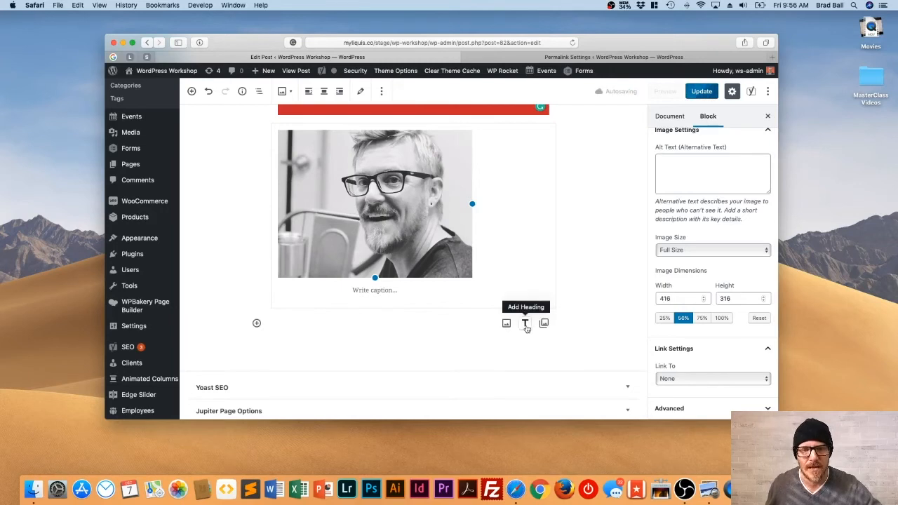
{"action": "left_click", "coordinate": [524, 324]}
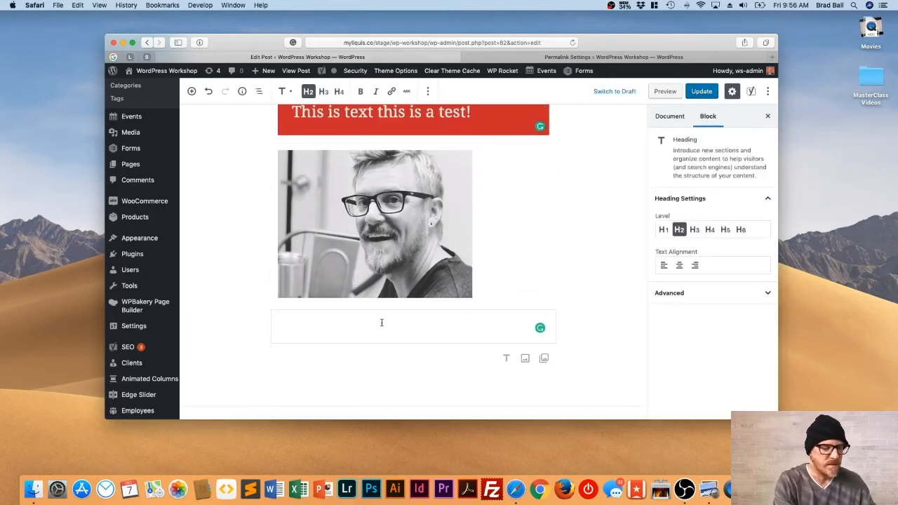
{"action": "type", "text": "Ano"}
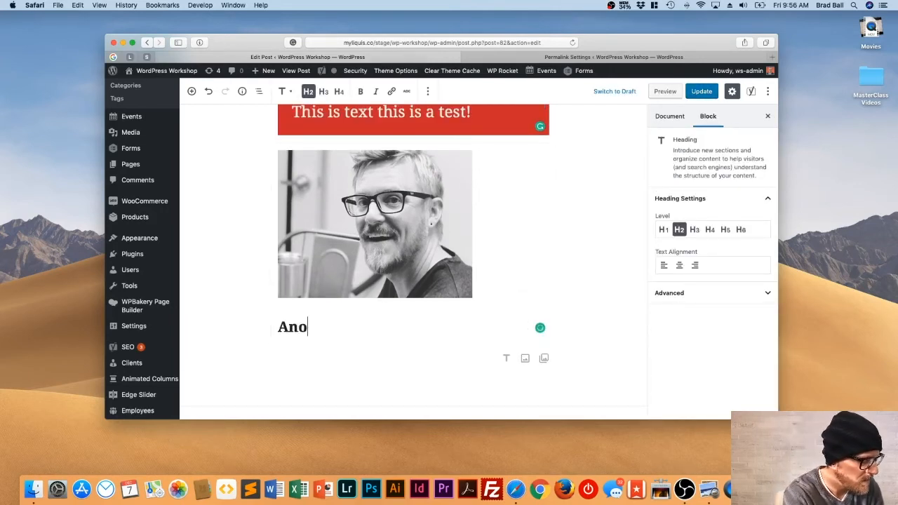
{"action": "type", "text": "ther Heading"}
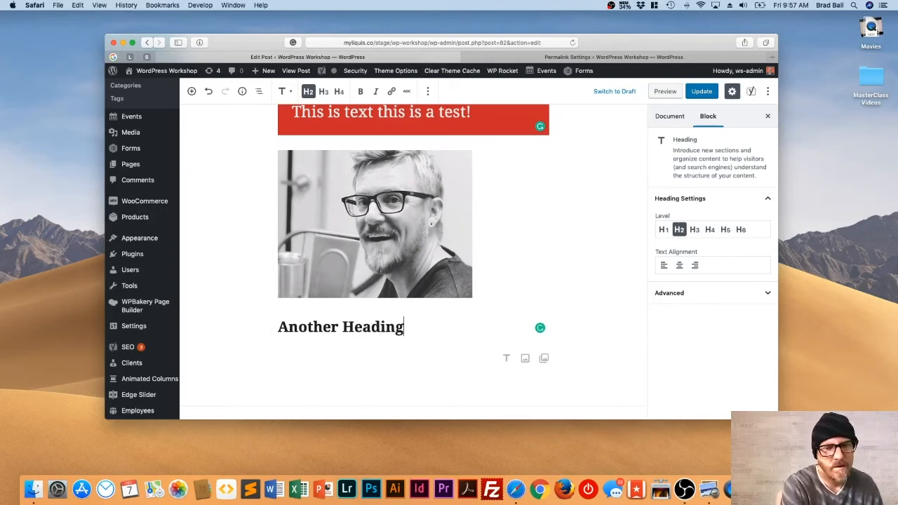
{"action": "key", "text": "Return"}
Set "Another Heading" to level H3 and center its text
{"action": "left_click", "coordinate": [306, 324]}
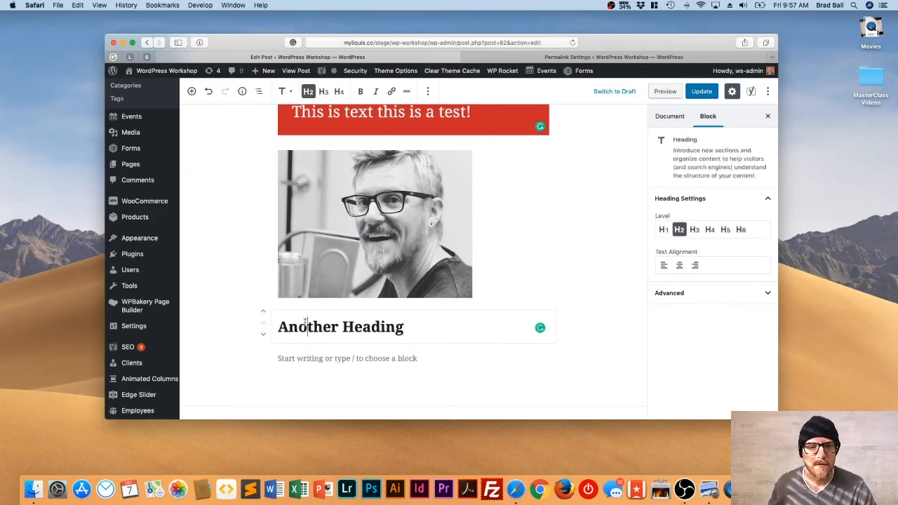
{"action": "left_click", "coordinate": [694, 230]}
{"action": "left_click", "coordinate": [679, 265]}
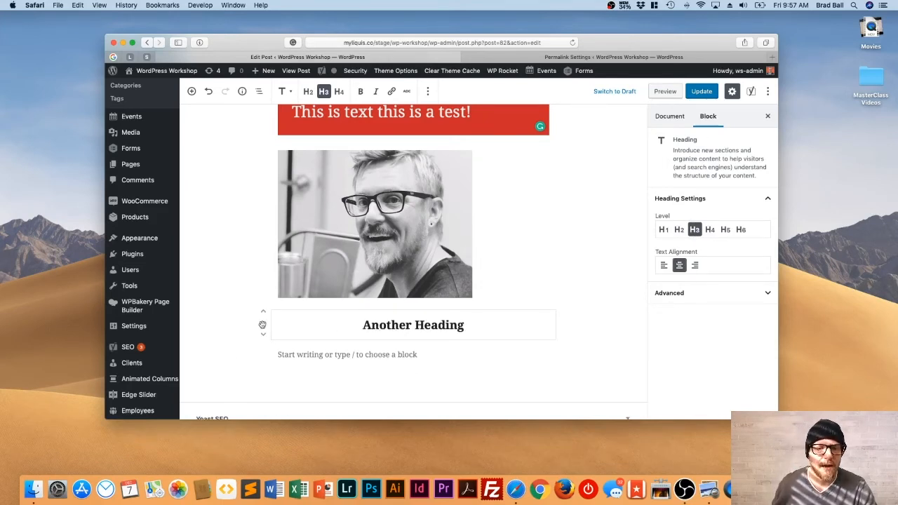
Move the "Another Heading" block between the red paragraph and the portrait
{"action": "left_click_drag", "start_coordinate": [262, 322], "coordinate": [281, 148]}
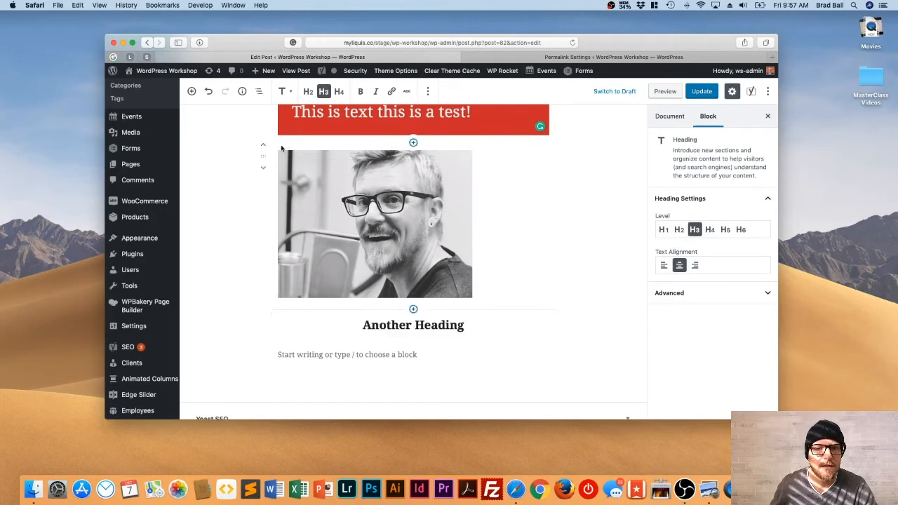
{"action": "left_click_drag", "start_coordinate": [262, 321], "coordinate": [282, 163]}
{"action": "scroll", "coordinate": [382, 196], "scroll_direction": "up", "scroll_amount": 3}
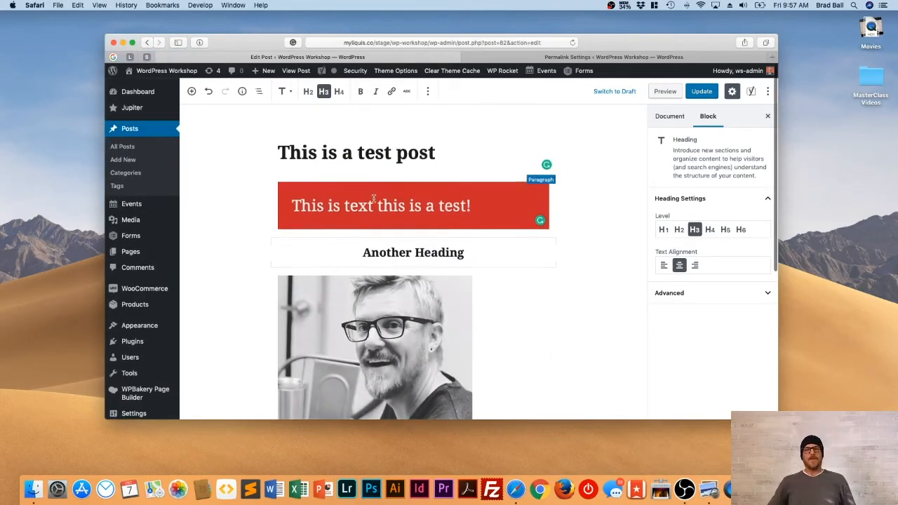
{"action": "scroll", "coordinate": [380, 207], "scroll_direction": "down", "scroll_amount": 1}
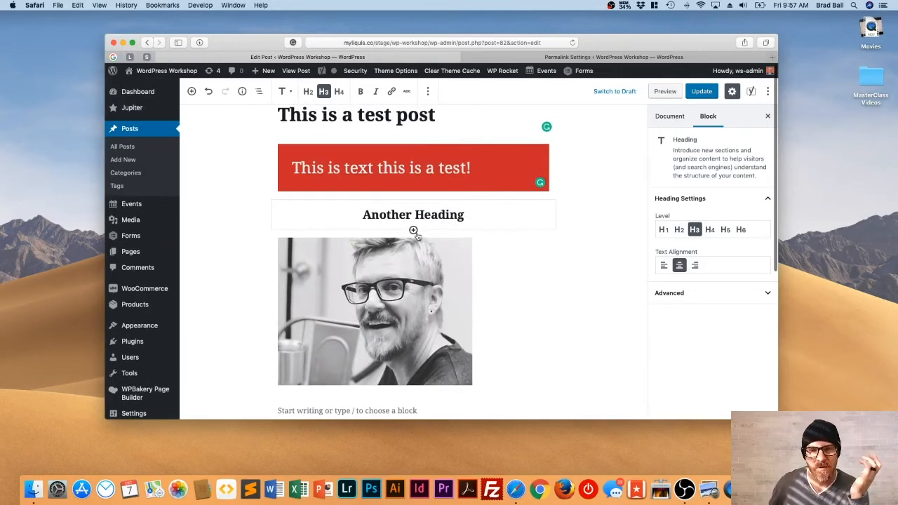
Browse the blocks that can be inserted between the heading and the portrait
{"action": "left_click", "coordinate": [413, 231]}
{"action": "scroll", "coordinate": [414, 355], "scroll_direction": "down", "scroll_amount": 4}
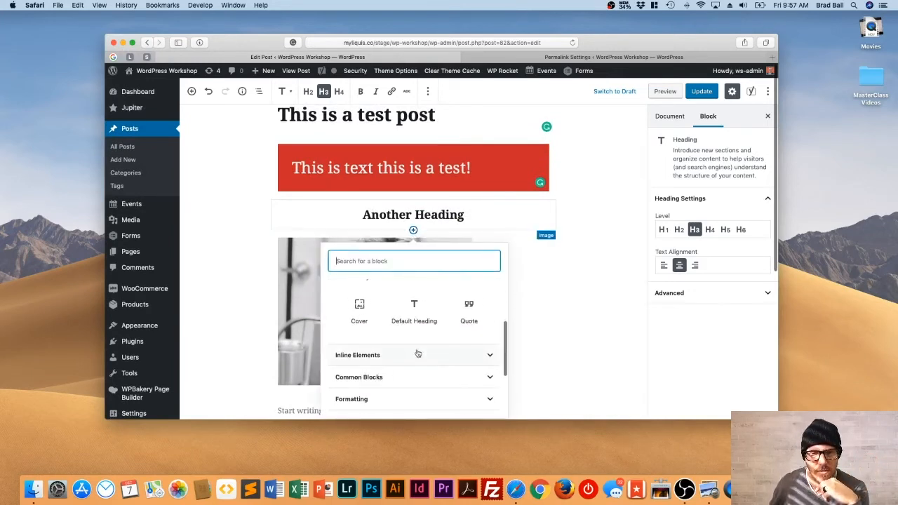
{"action": "scroll", "coordinate": [414, 336], "scroll_direction": "up", "scroll_amount": 4}
{"action": "scroll", "coordinate": [414, 336], "scroll_direction": "down", "scroll_amount": 2}
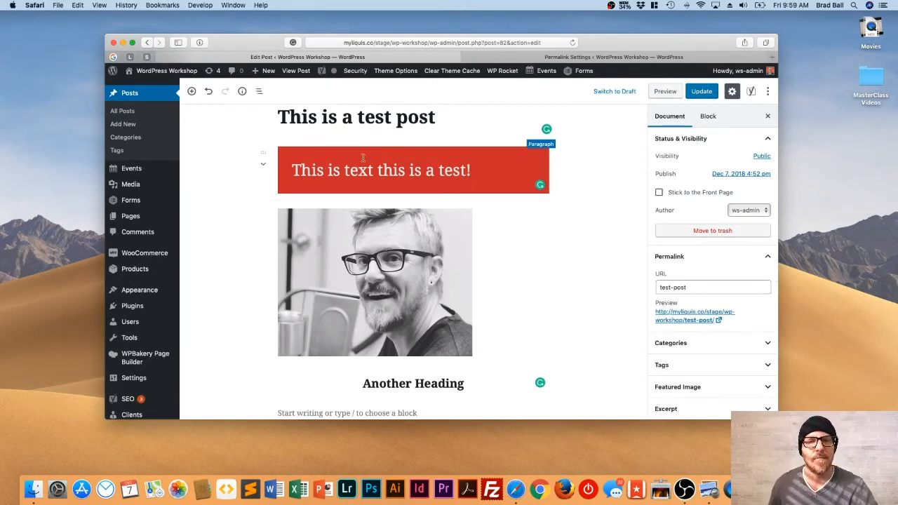
Save the red paragraph as a reusable block named "Fancy Title" and update the post
{"action": "left_click", "coordinate": [486, 169]}
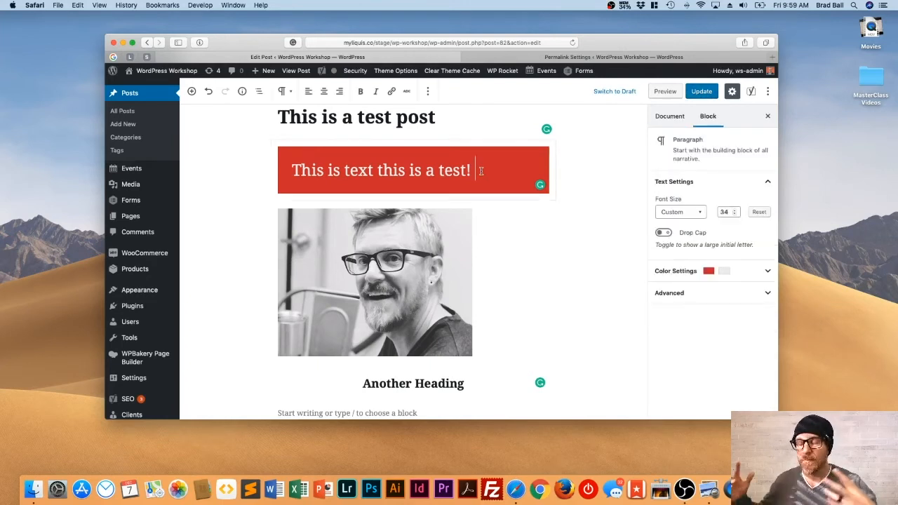
{"action": "left_click", "coordinate": [427, 92]}
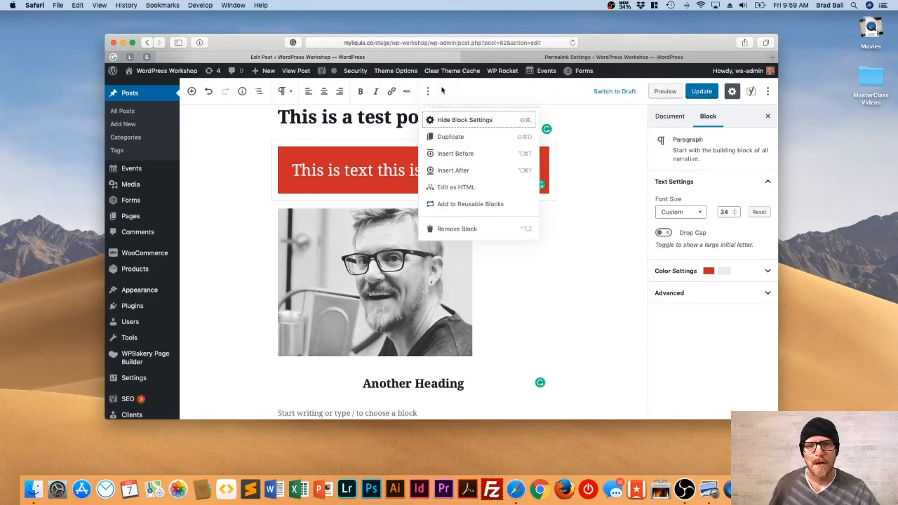
{"action": "left_click", "coordinate": [453, 204]}
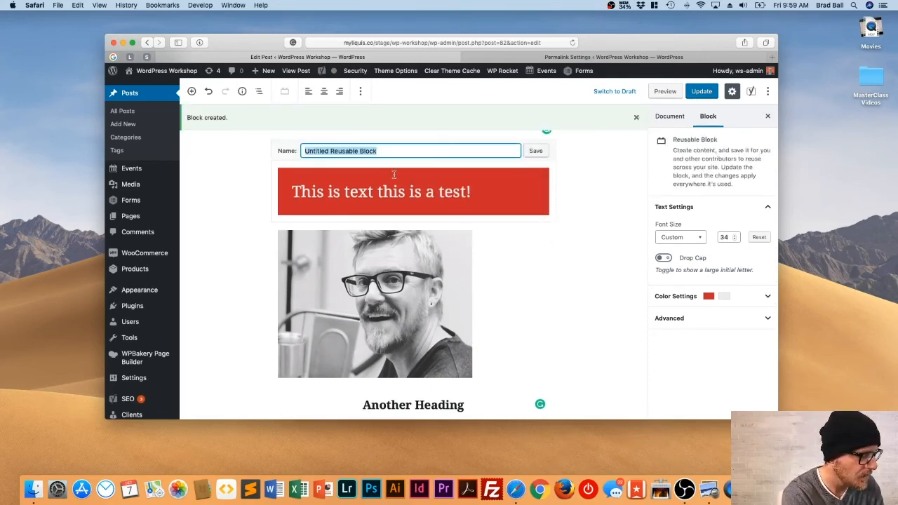
{"action": "type", "text": "Fancy Title"}
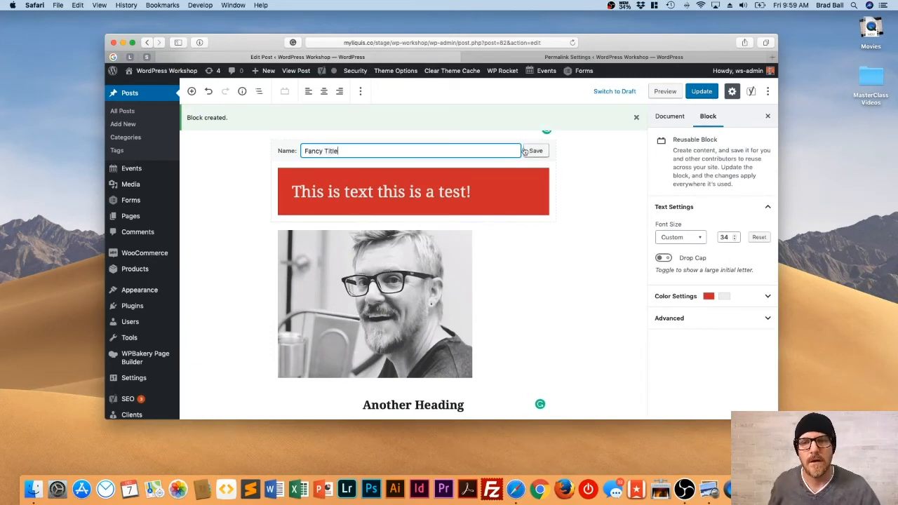
{"action": "left_click", "coordinate": [530, 151]}
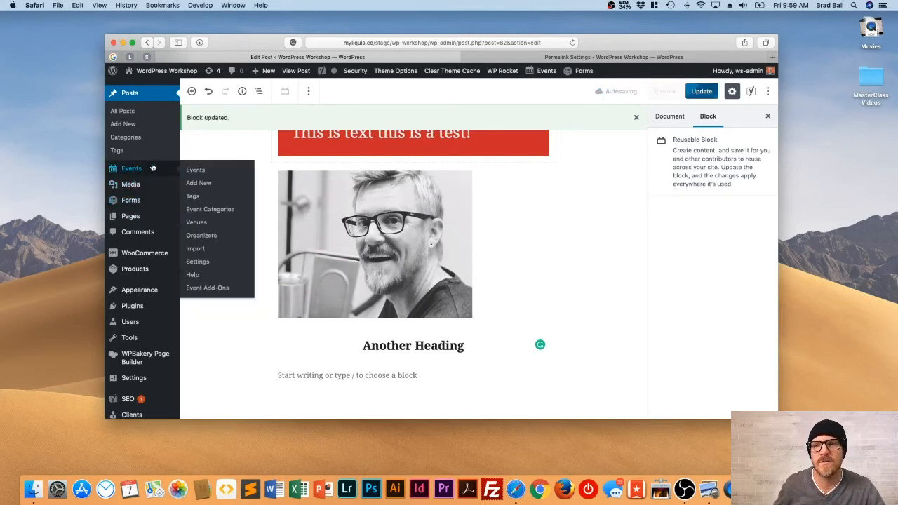
{"action": "scroll", "coordinate": [136, 205], "scroll_direction": "down", "scroll_amount": 1}
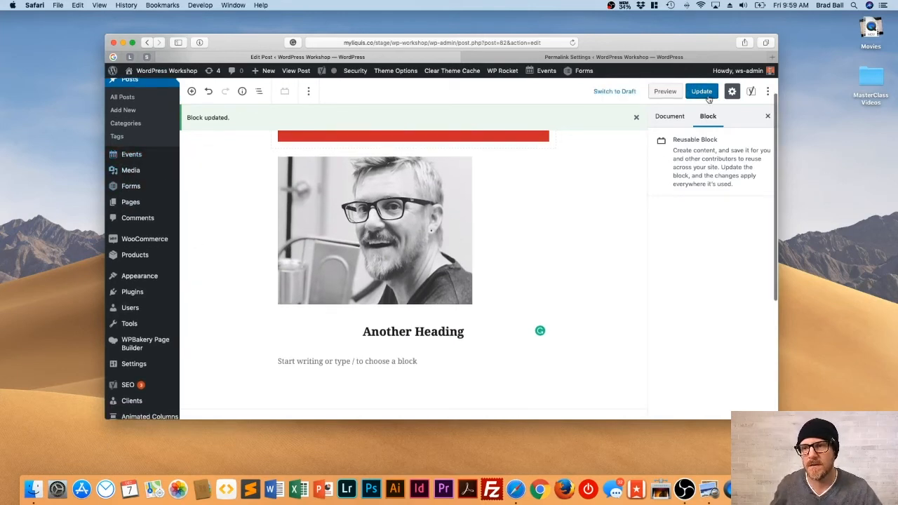
{"action": "left_click", "coordinate": [707, 98]}
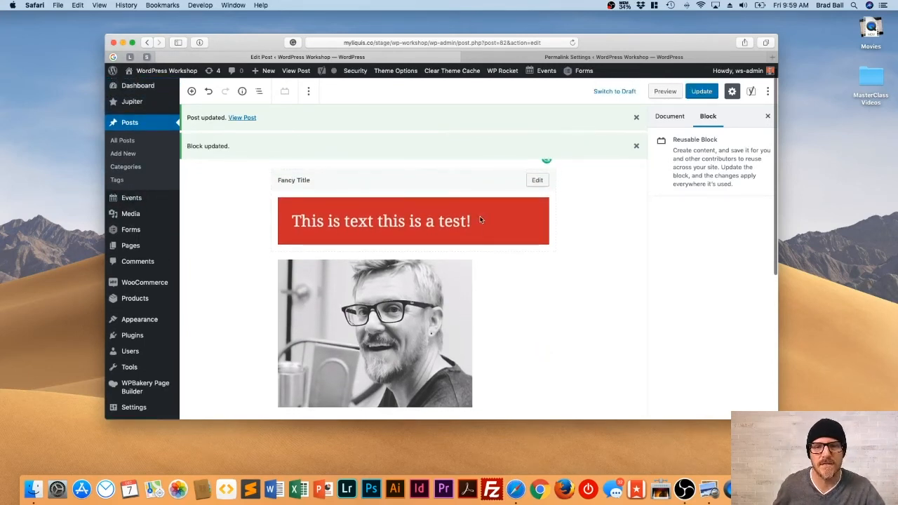
Open "New Post" for editing from the list of all posts and look through its content
{"action": "left_click", "coordinate": [123, 140]}
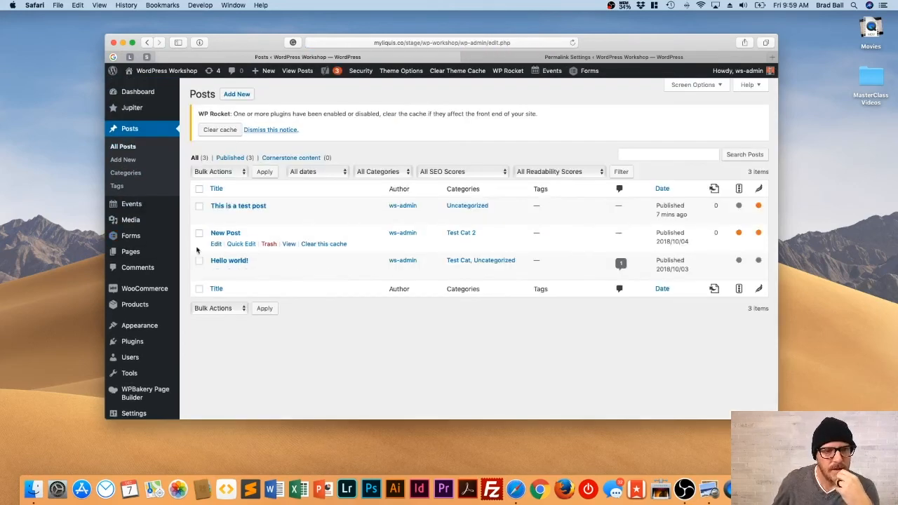
{"action": "left_click", "coordinate": [215, 244]}
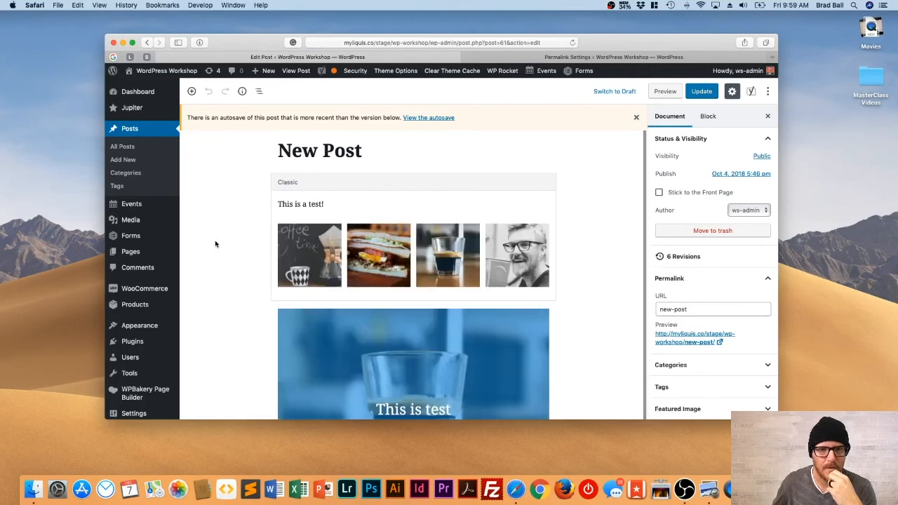
{"action": "scroll", "coordinate": [427, 200], "scroll_direction": "down", "scroll_amount": 3}
{"action": "scroll", "coordinate": [393, 232], "scroll_direction": "down", "scroll_amount": 10}
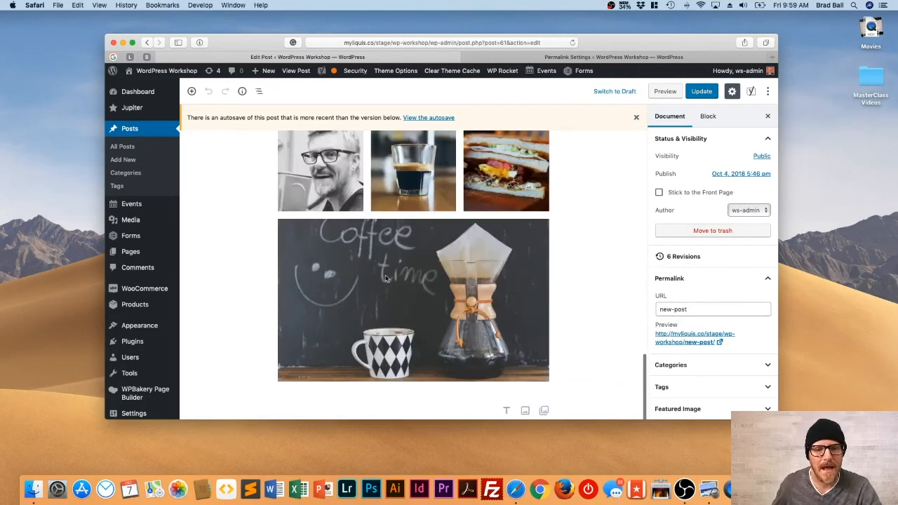
{"action": "scroll", "coordinate": [284, 178], "scroll_direction": "up", "scroll_amount": 6}
Insert the reusable block "Fancy Title" into "New Post"
{"action": "left_click", "coordinate": [191, 91]}
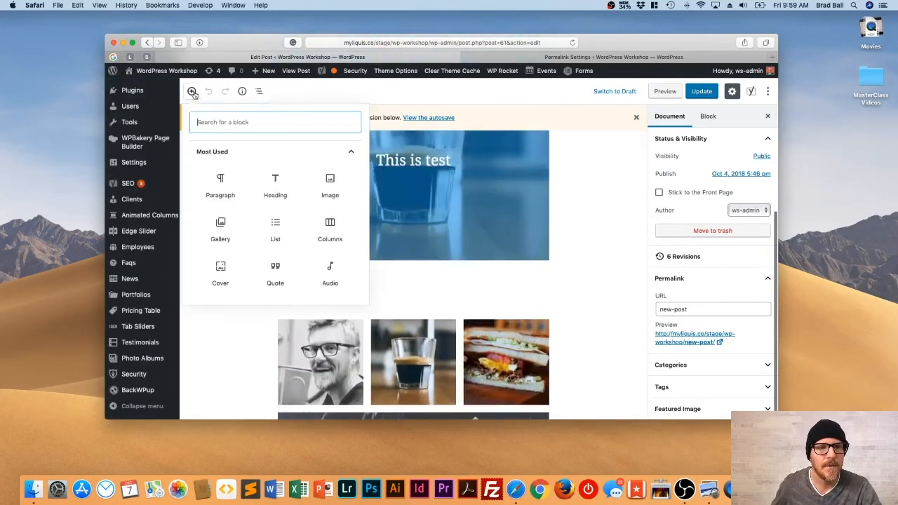
{"action": "left_click", "coordinate": [216, 150]}
{"action": "scroll", "coordinate": [238, 239], "scroll_direction": "down", "scroll_amount": 1}
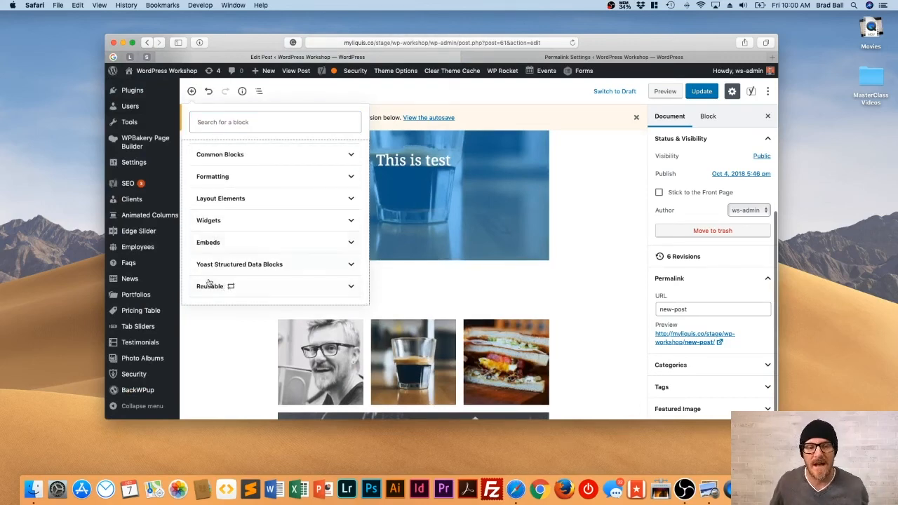
{"action": "left_click", "coordinate": [214, 286]}
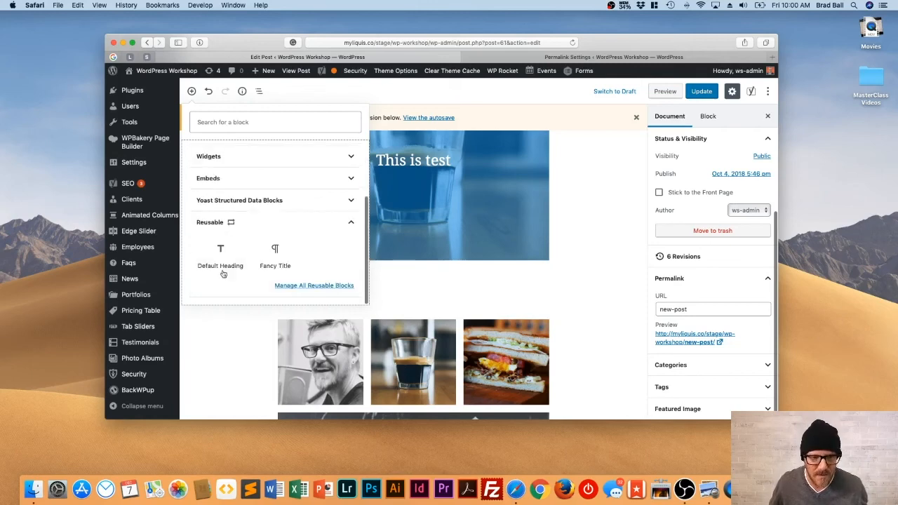
{"action": "left_click", "coordinate": [275, 253]}
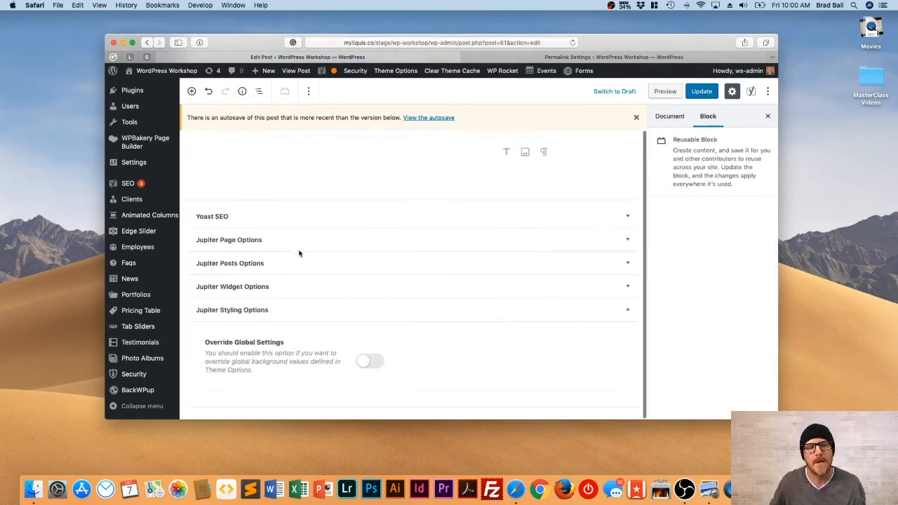